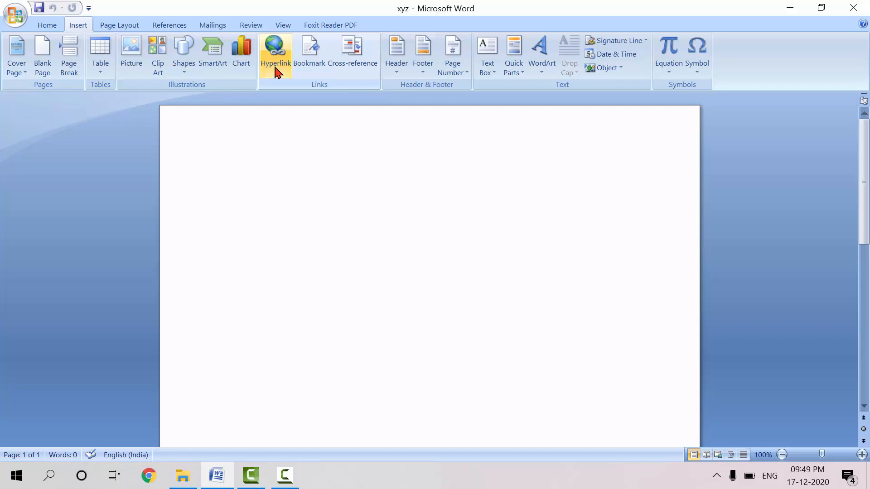
Insert a hyperlink to the existing Word file link on New Volume (D:)
left_click(275, 67)
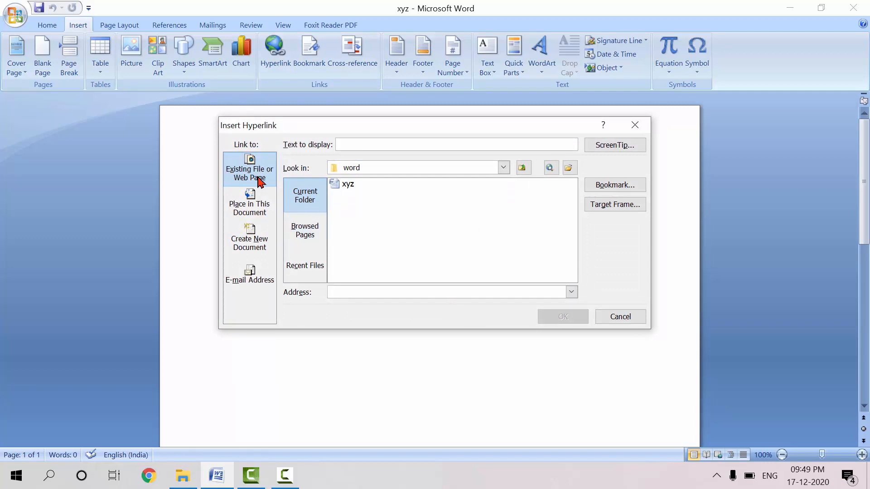
left_click(503, 168)
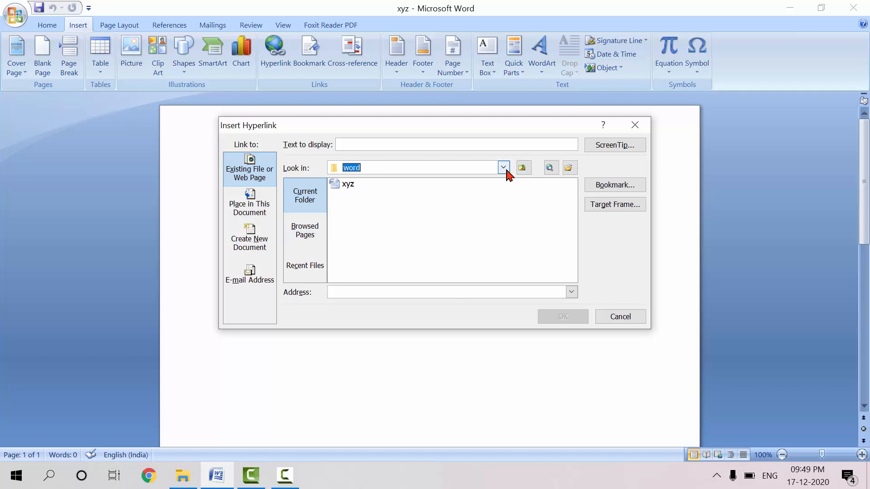
left_click(504, 168)
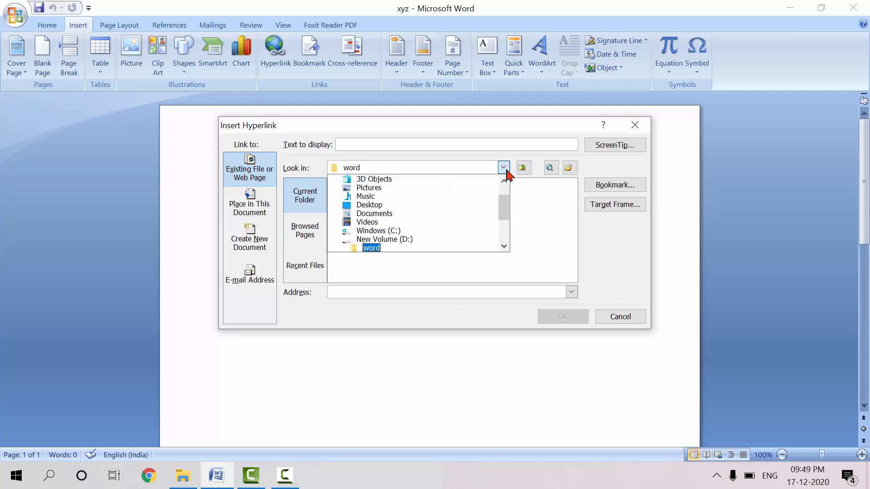
left_click(375, 241)
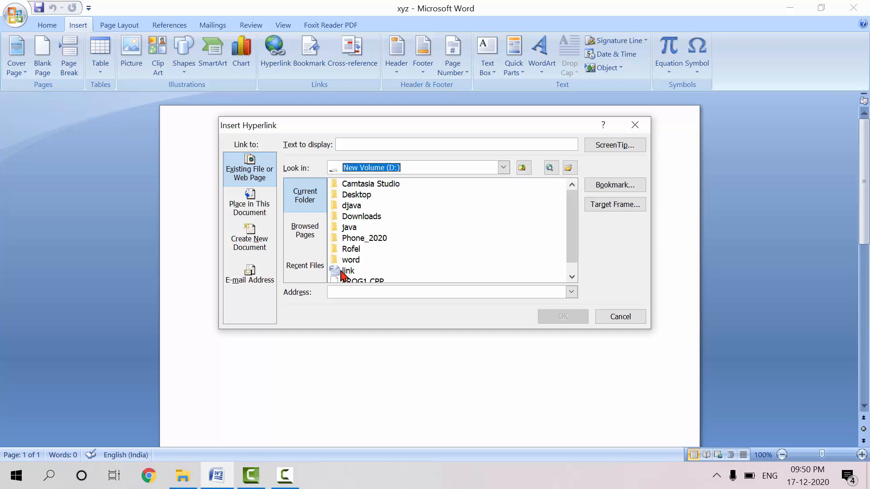
double_click(344, 271)
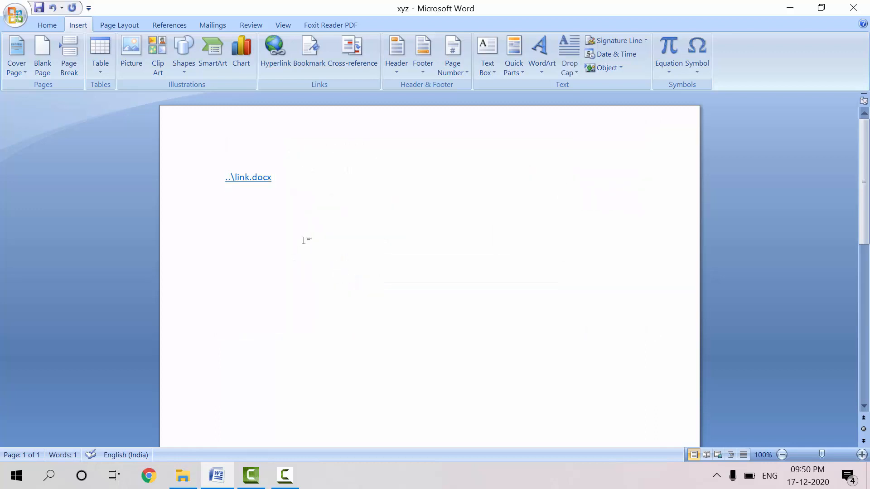
Follow the link.docx hyperlink to check its target document, and close that document
mouse_move(239, 180)
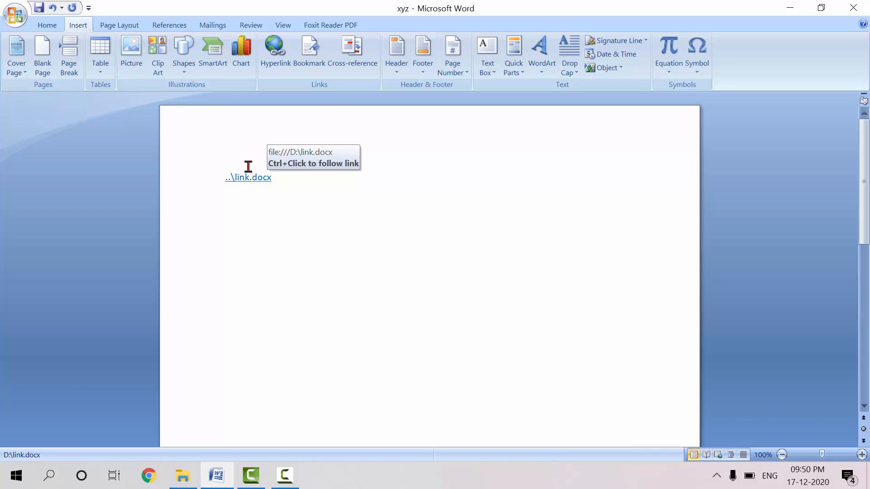
left_click(241, 179, "ctrl")
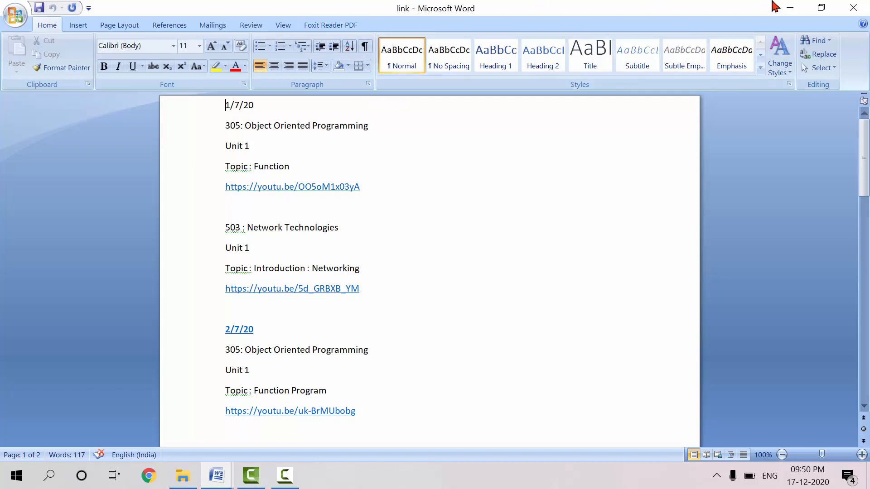
left_click(856, 13)
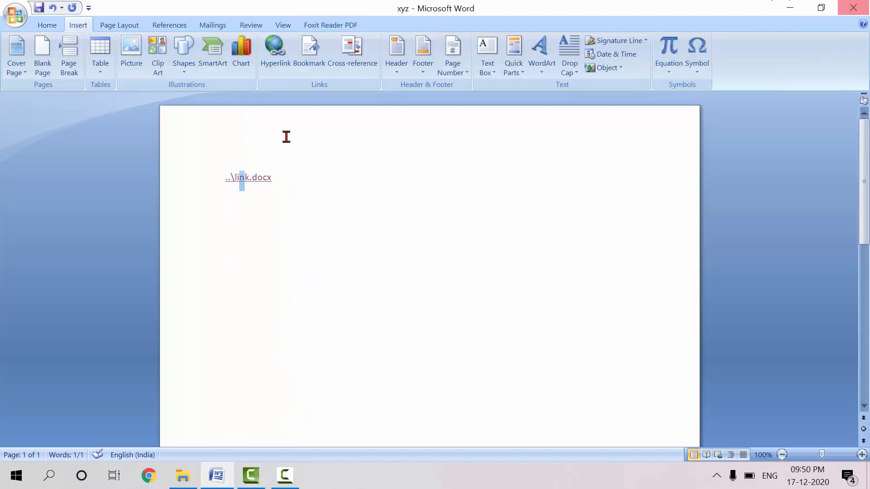
left_click(284, 178)
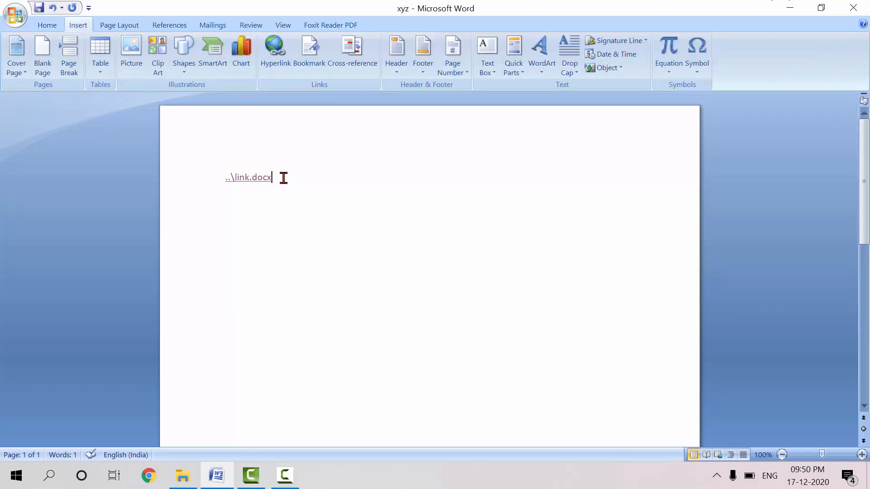
key("Return")
type("www.gmail.com")
key("shift+Left")
key("shift+Left")
key("shift+Left")
key("shift+Left")
key("shift+Left")
key("shift+Left")
key("shift+Left")
key("shift+Left")
key("shift+Left")
key("shift+Left")
key("shift+Left")
key("shift+Left")
key("shift+Left")
key("shift+Left")
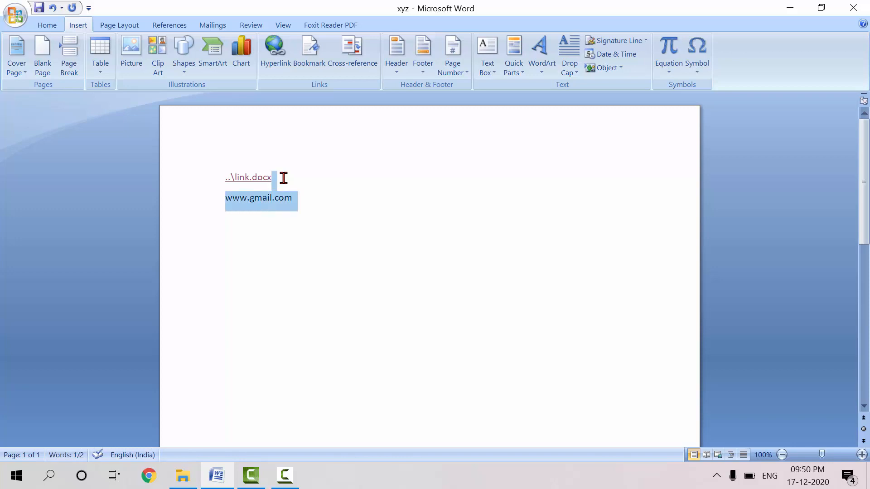
key("Right")
key("shift+Left")
key("shift+Left")
key("shift+Left")
key("shift+Left")
key("shift+Left")
key("shift+Left")
key("shift+Left")
key("shift+Left")
key("shift+Left")
key("shift+Left")
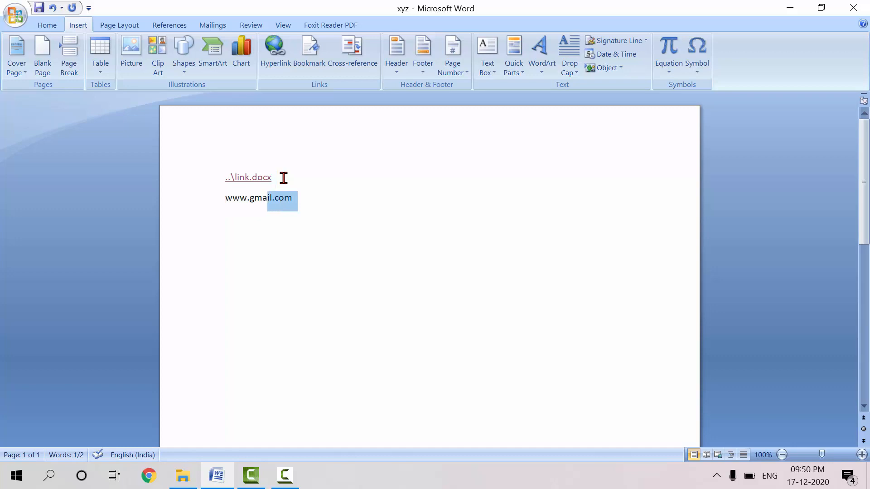
key("shift+Left")
key("shift+Left")
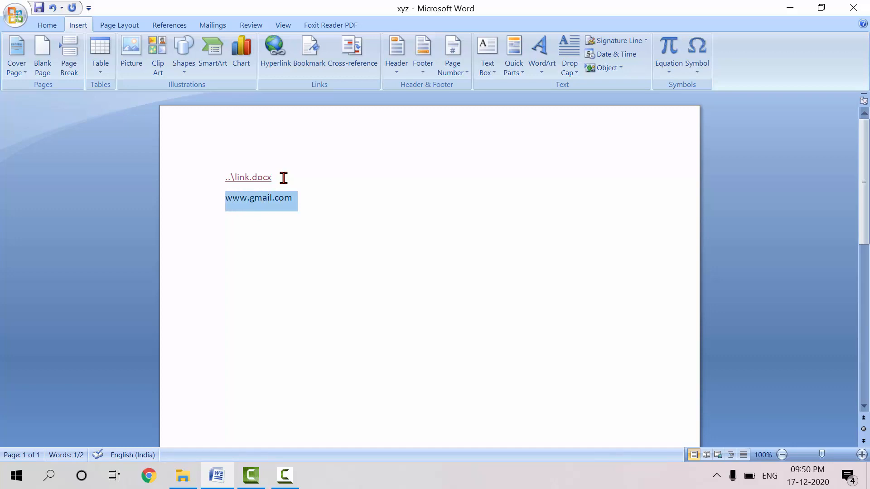
left_click(277, 58)
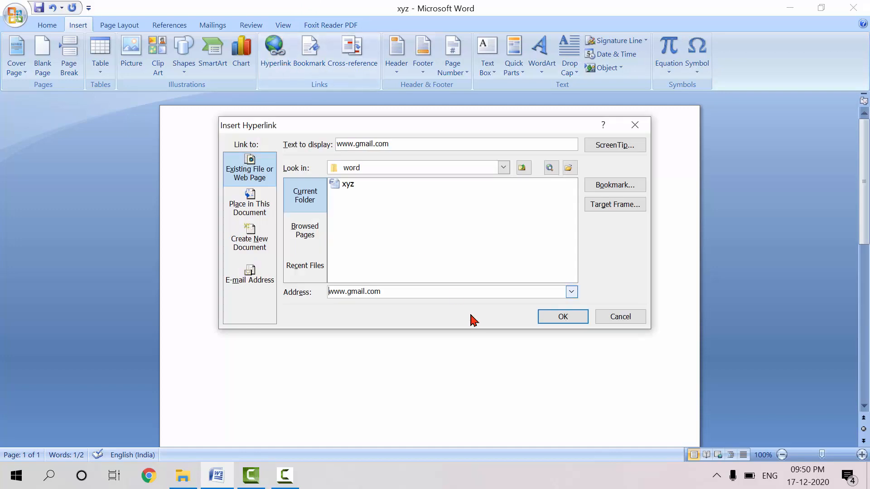
left_click(546, 317)
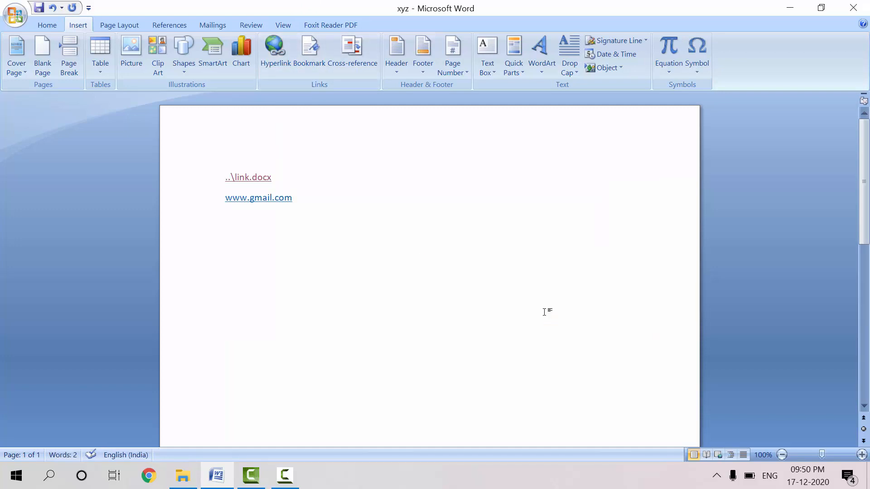
mouse_move(245, 204)
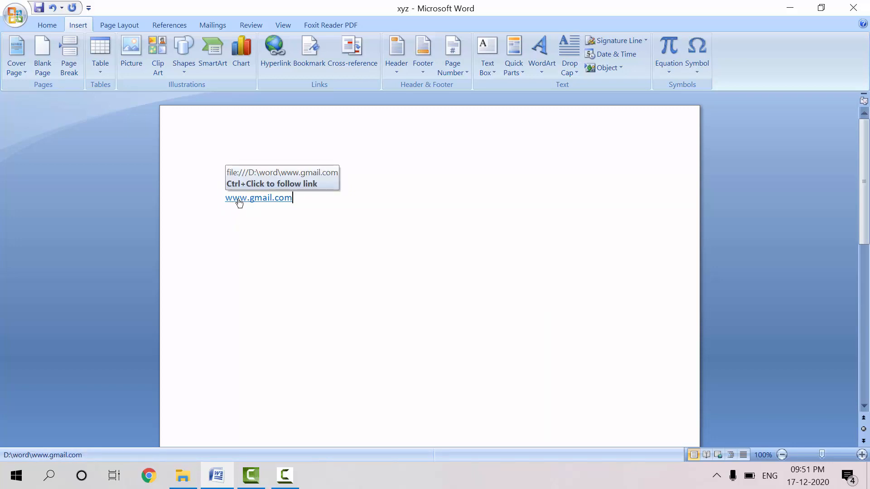
left_click(268, 201)
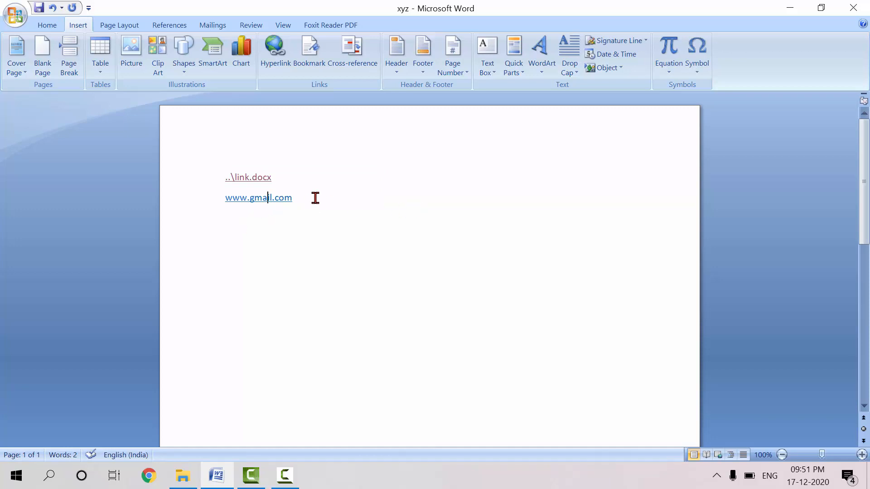
key("Down")
key("Return")
type("=rN")
key("Caps_Lock")
key("BackSpace")
key("BackSpace")
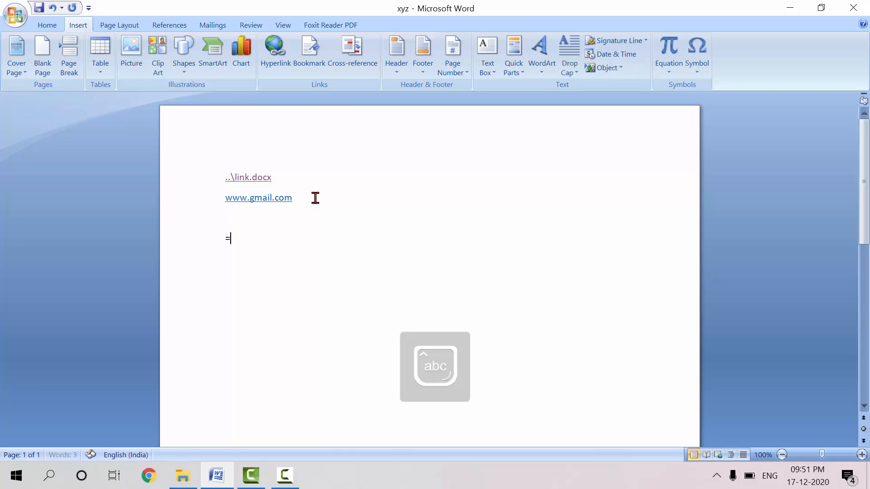
type("rand()")
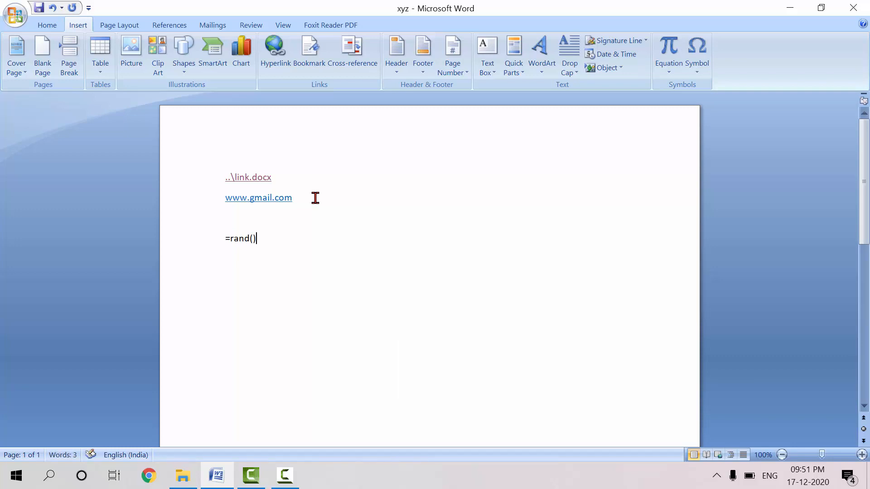
key("Return")
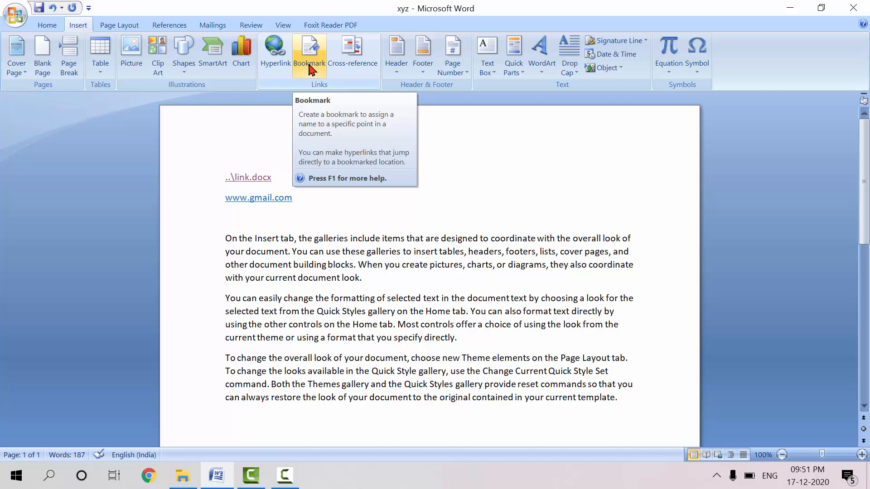
Add a blank line before the third sample paragraph and place a bookmark named page1 at that paragraph's start
left_click(227, 352)
key("Return")
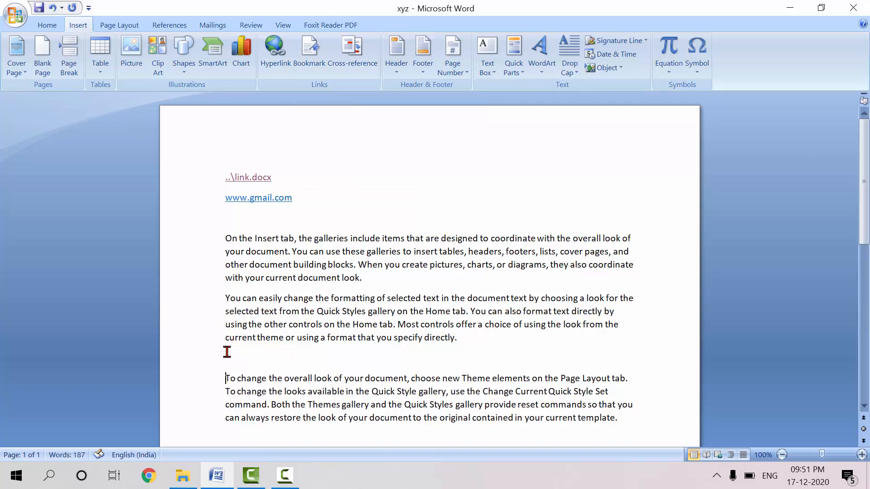
left_click(227, 359)
left_click(228, 375)
left_click(315, 53)
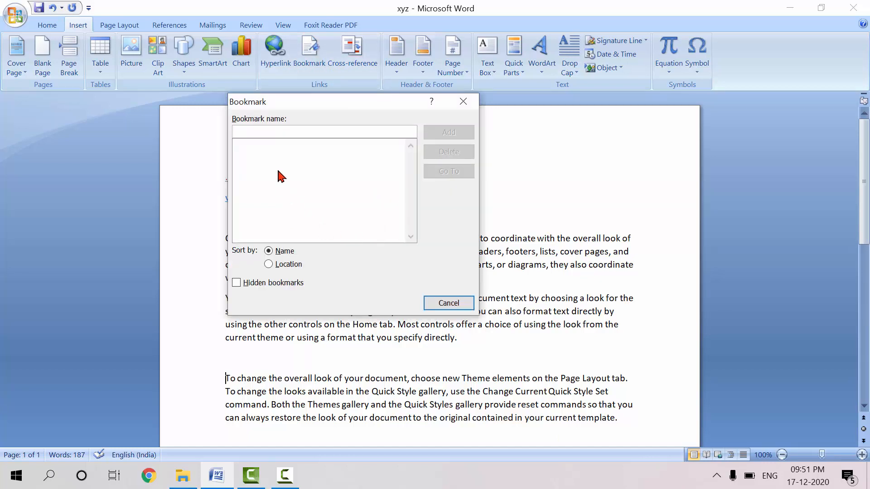
type("page1")
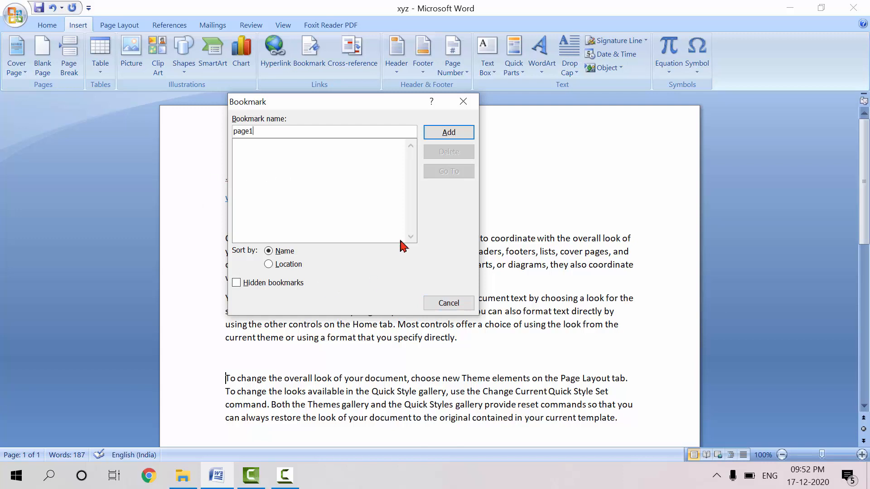
left_click(447, 140)
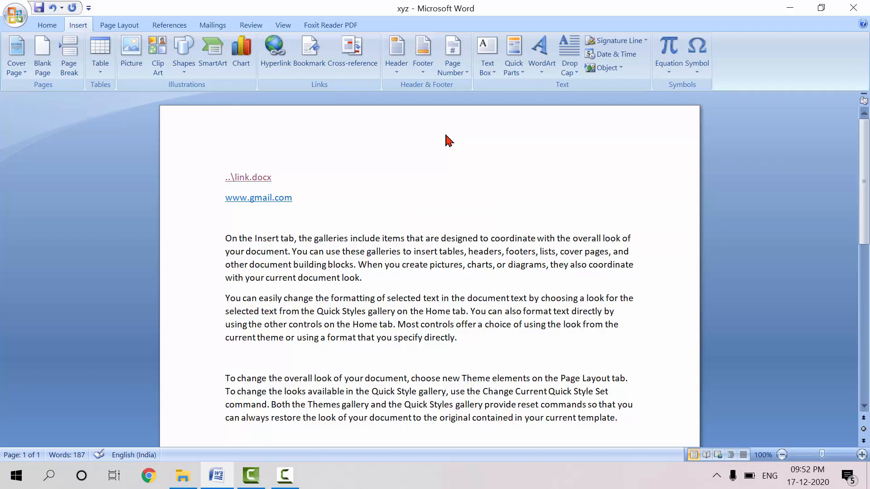
left_click(280, 176)
left_click(220, 196)
left_click(309, 49)
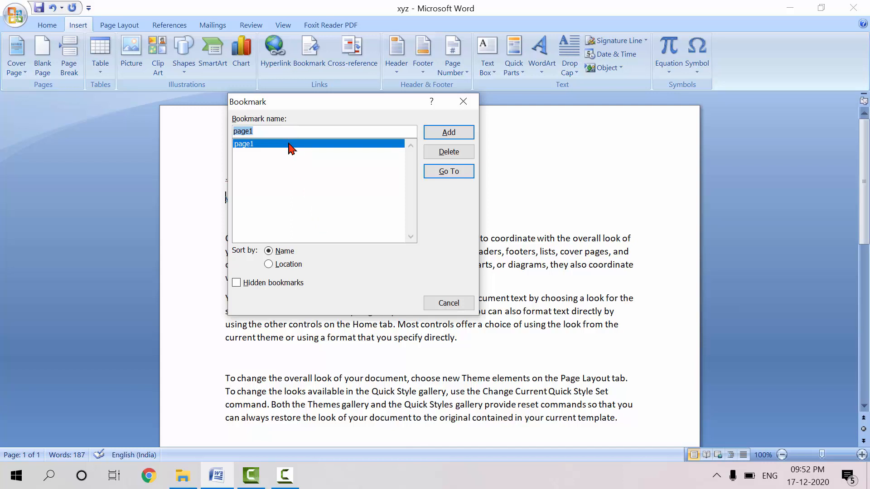
left_click(447, 175)
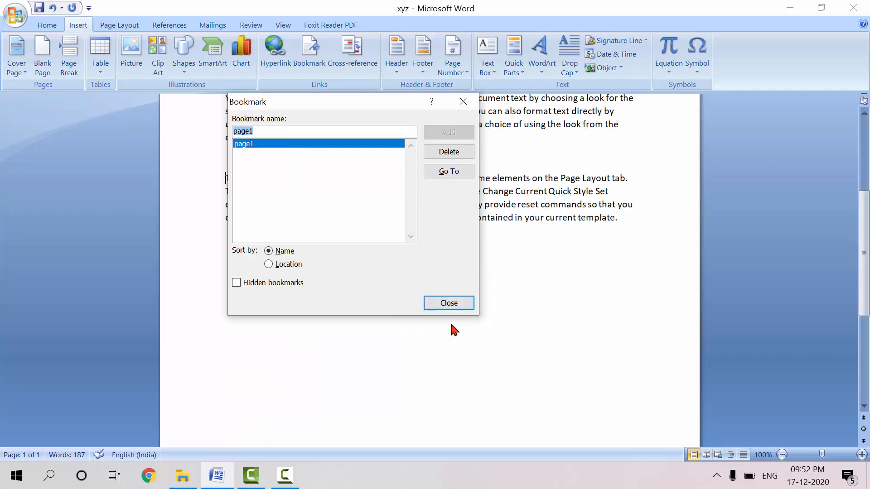
left_click(449, 305)
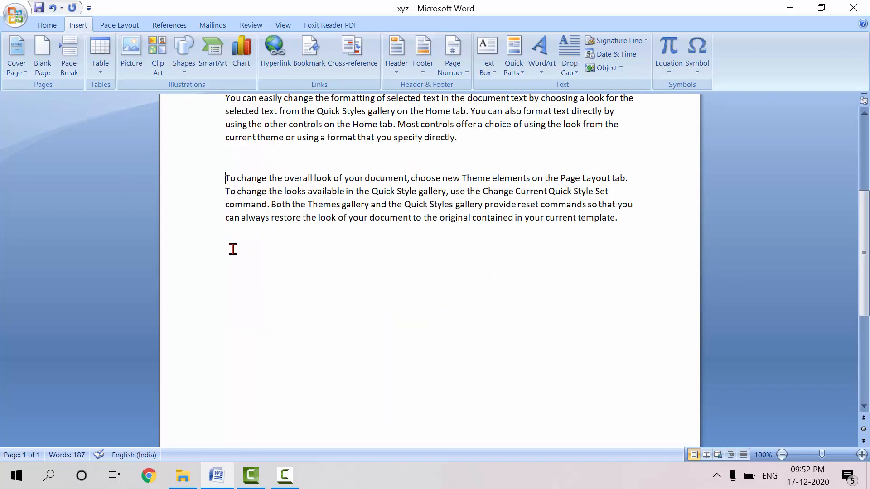
Try to set up a cross-reference below the last paragraph, with Heading as reference type and Page number as reference
left_click(232, 249)
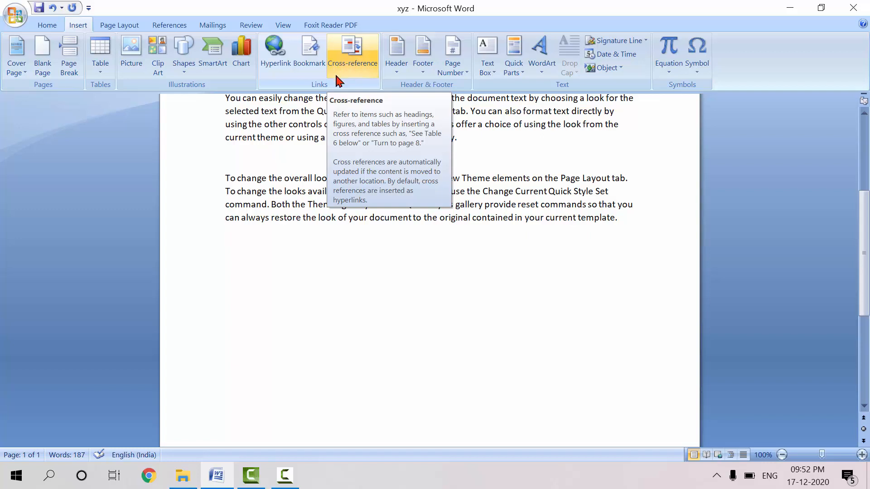
left_click(352, 69)
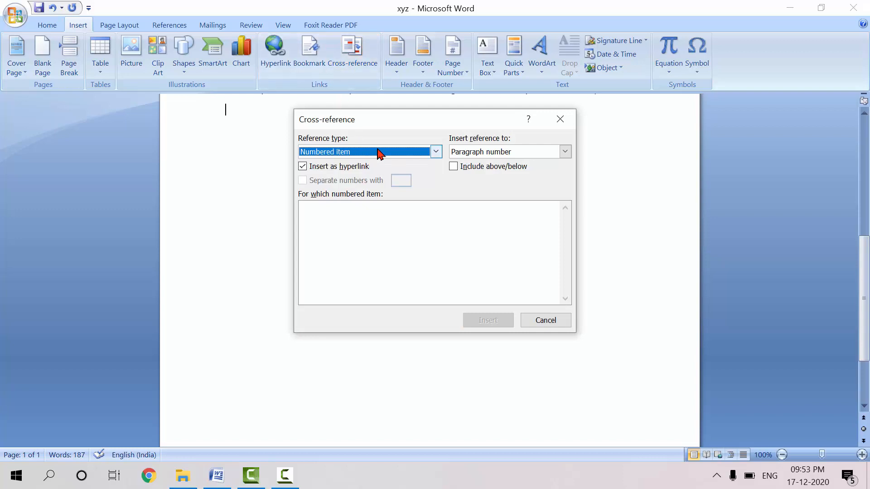
left_click(373, 150)
left_click(317, 171)
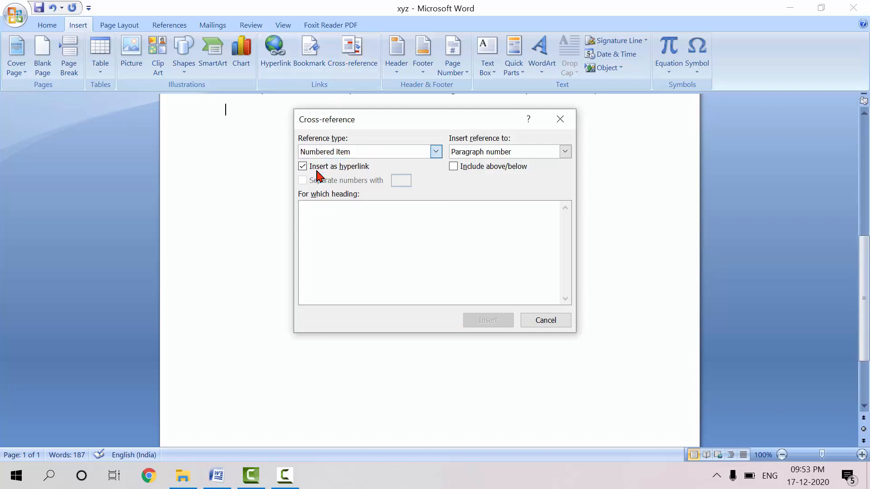
left_click(519, 152)
left_click(475, 173)
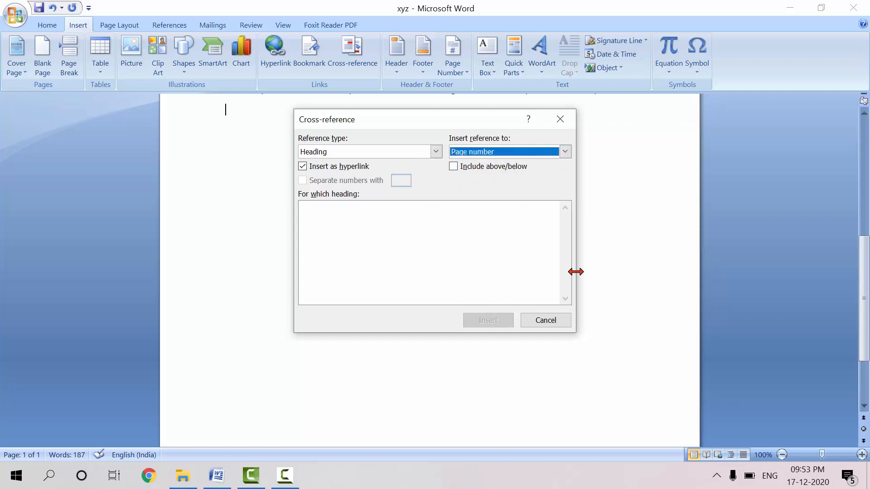
left_click(547, 322)
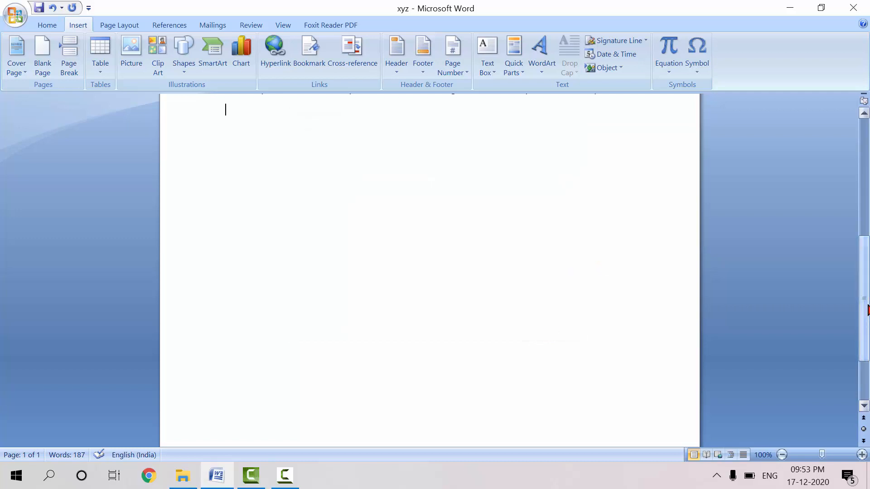
Insert the Annual built-in header and enter FYBBA as the document title
left_click(863, 197)
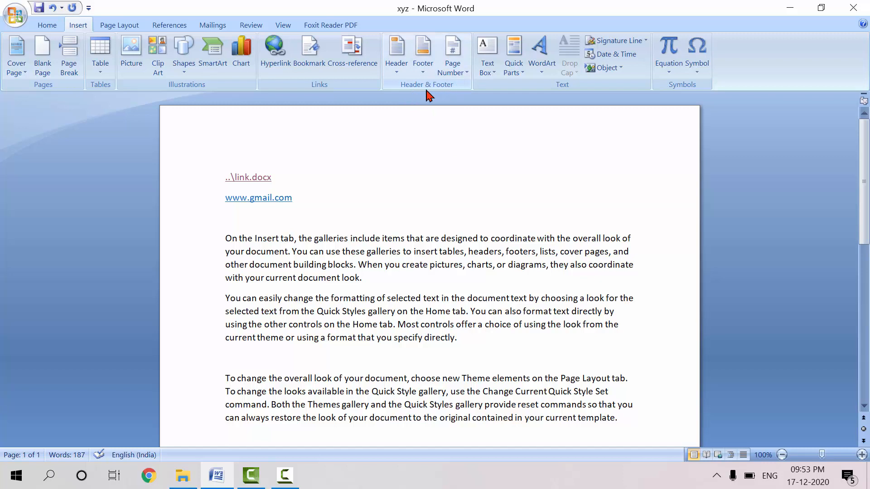
left_click(397, 75)
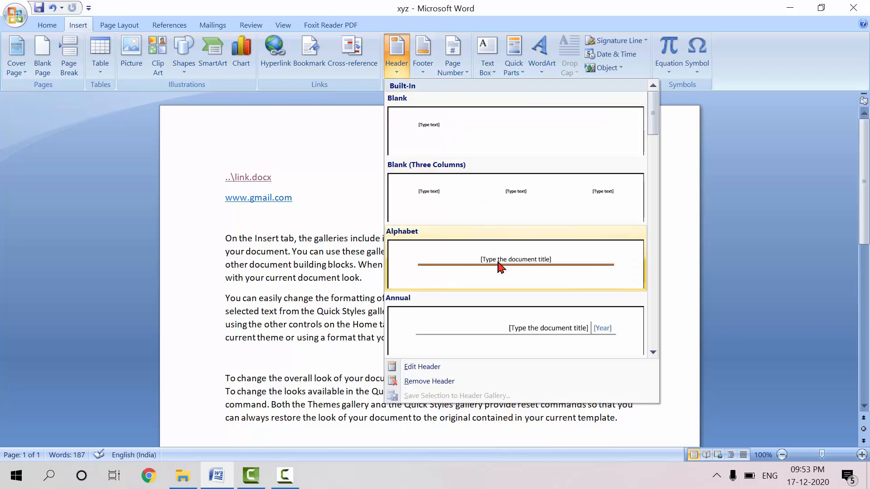
left_click(535, 335)
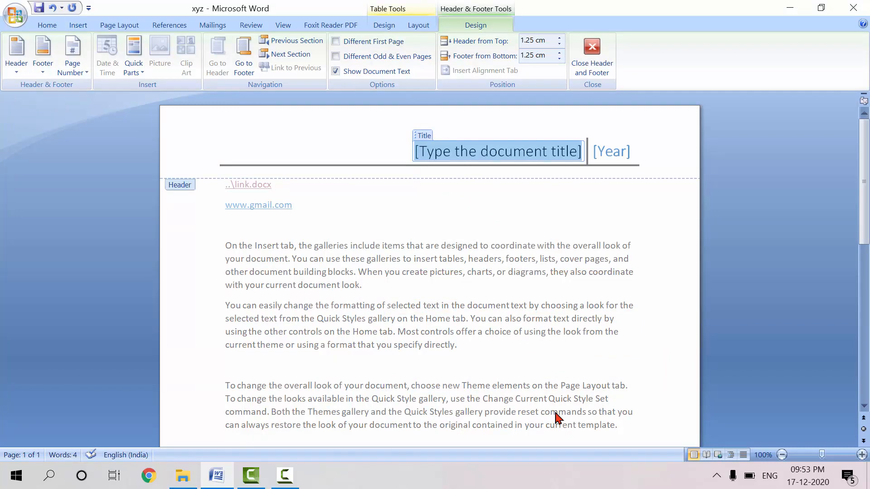
type("FYBB")
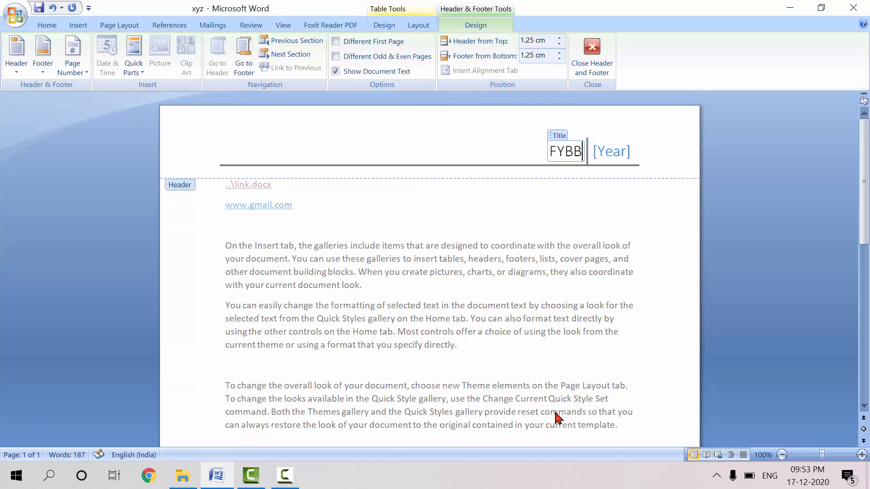
type("A")
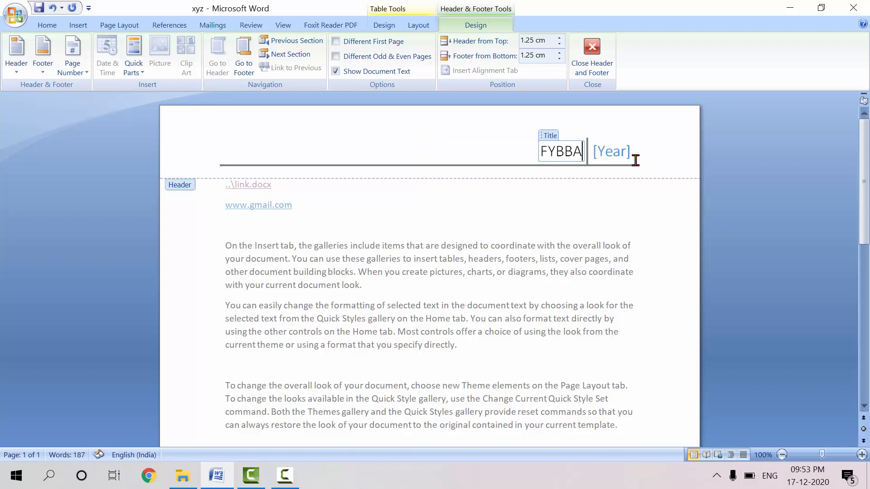
Enter 2020 as the year in the header and return to the document body
left_click(620, 152)
type("20")
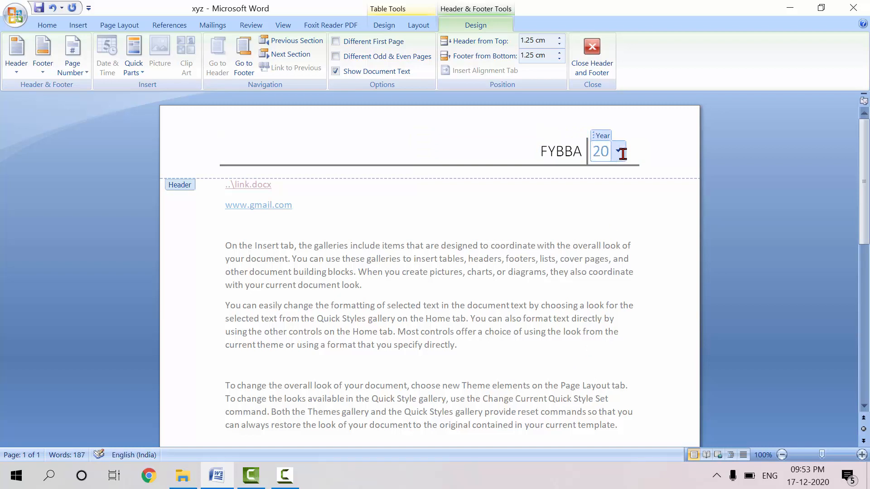
type("20-21")
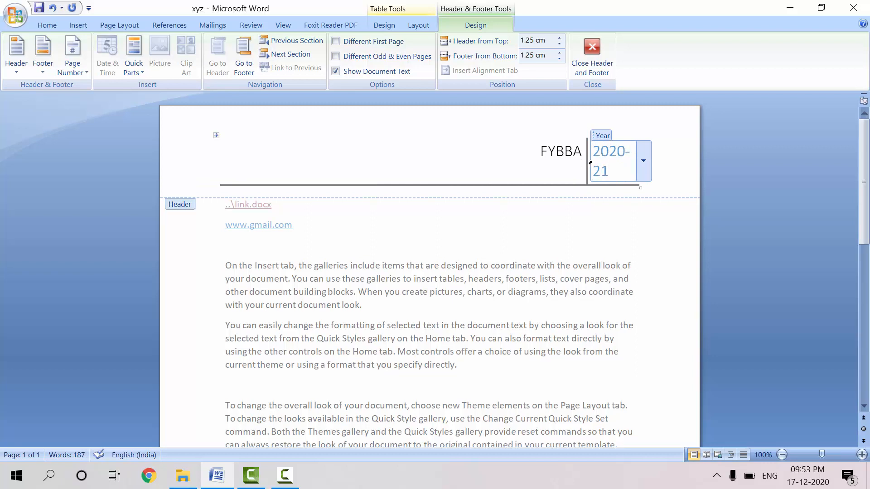
key("BackSpace")
key("BackSpace")
key("BackSpace")
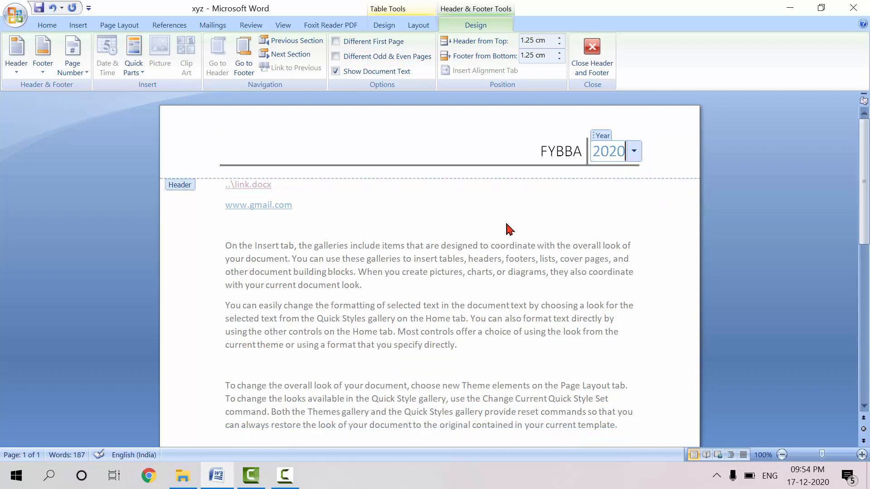
double_click(467, 198)
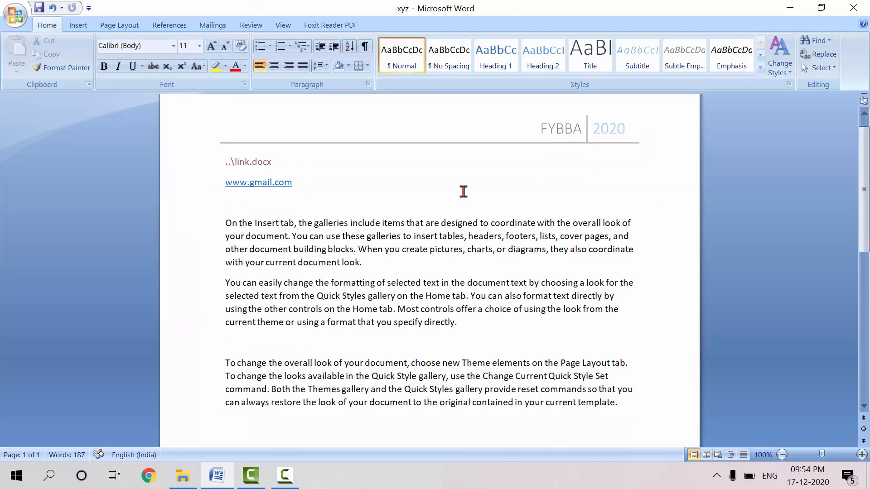
Reopen the existing FYBBA header for editing
left_click(77, 25)
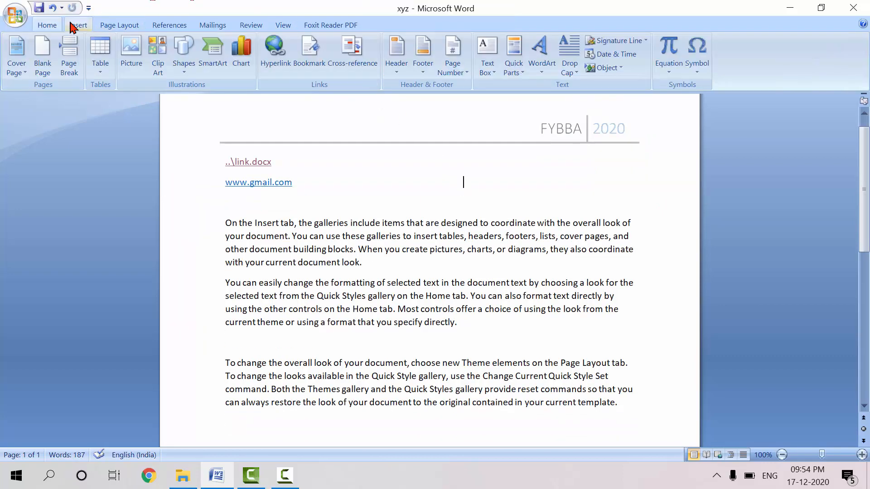
left_click(426, 78)
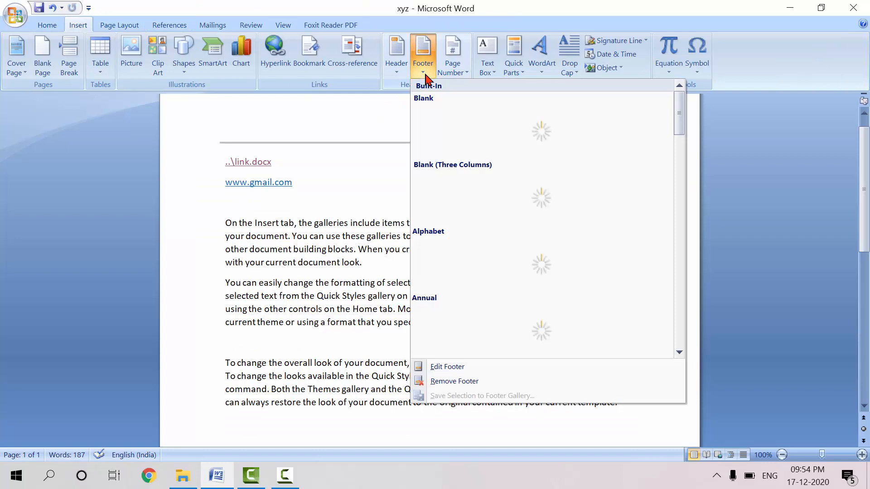
left_click(396, 68)
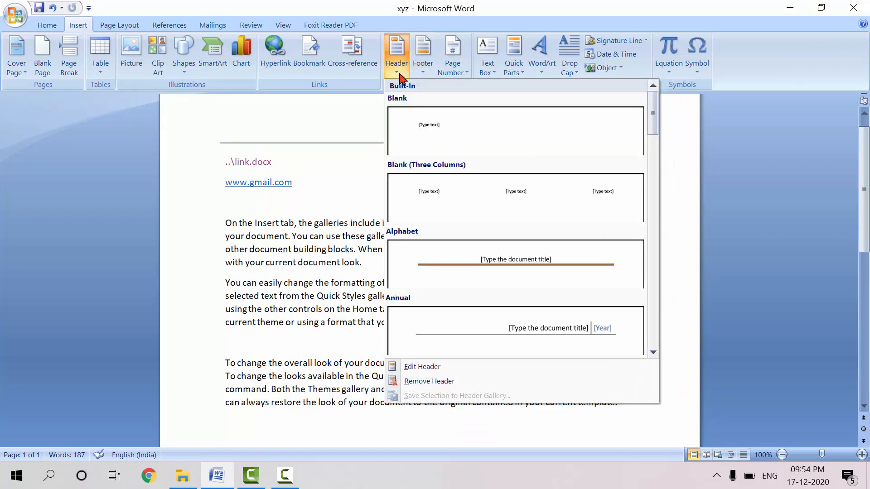
left_click(429, 367)
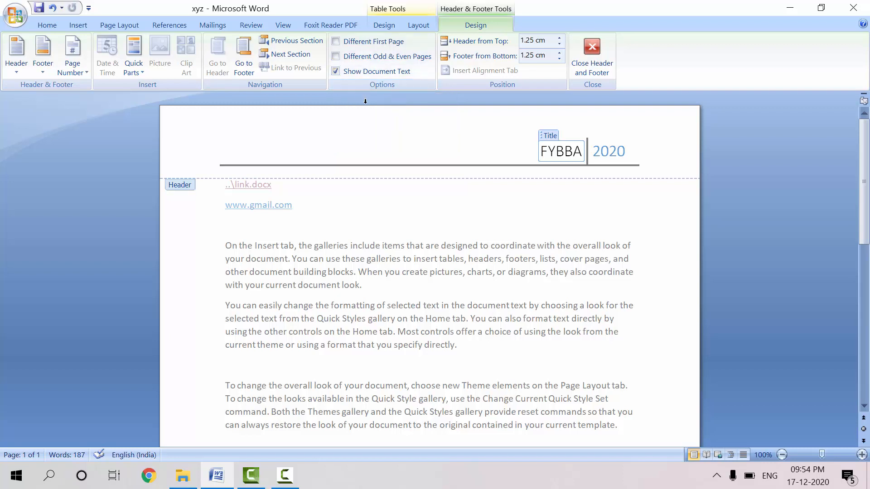
Try out the Different First Page and Different Odd & Even Pages header options, turning each one back off
left_click(336, 41)
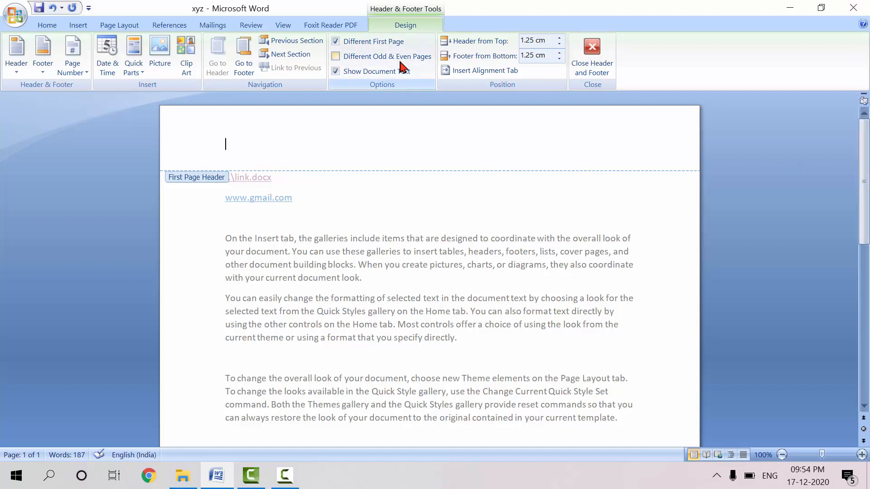
left_click(336, 42)
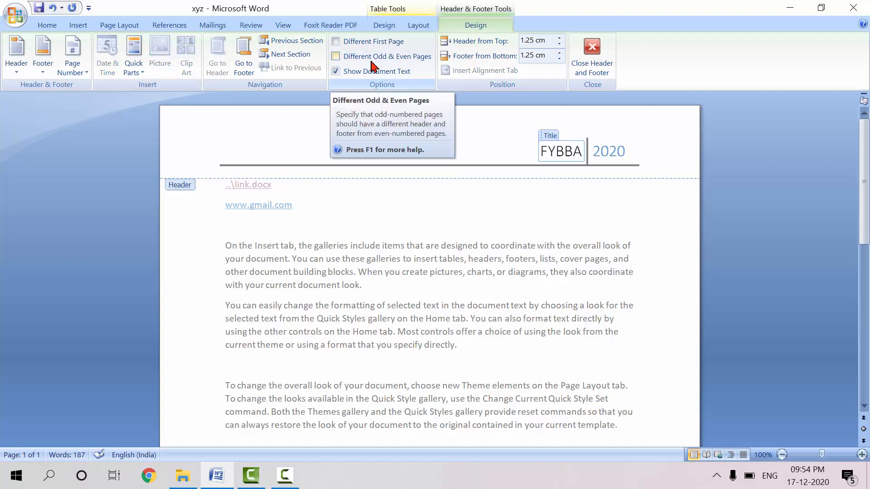
left_click(338, 57)
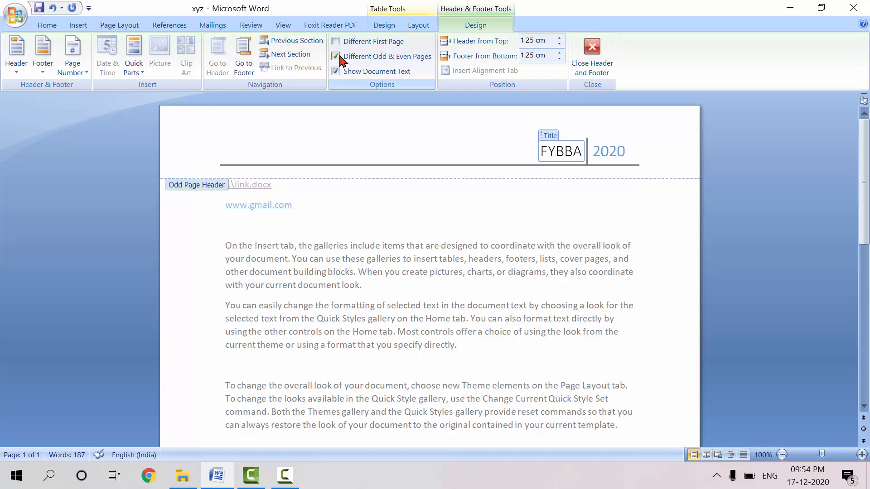
left_click(338, 56)
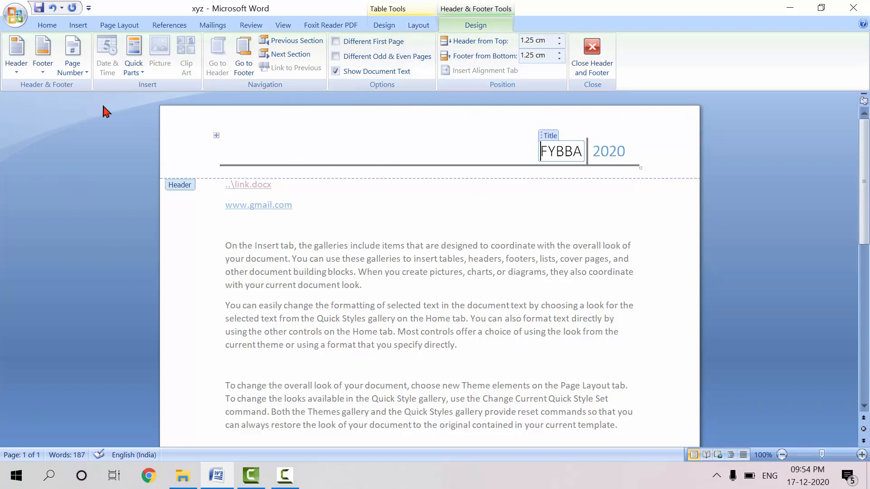
Adjust the page's top margin, set the header's distance from the page top to 0.4 cm, and close the header
mouse_move(3, 134)
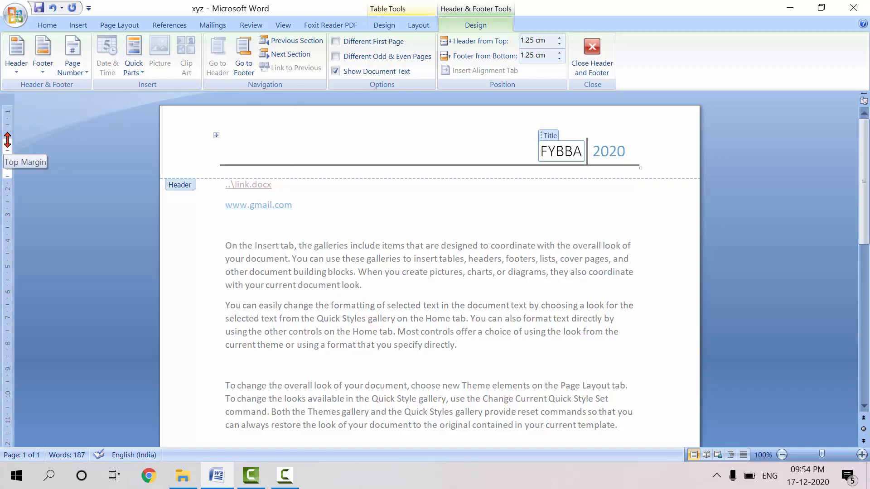
left_click_drag(7, 140, 8, 140)
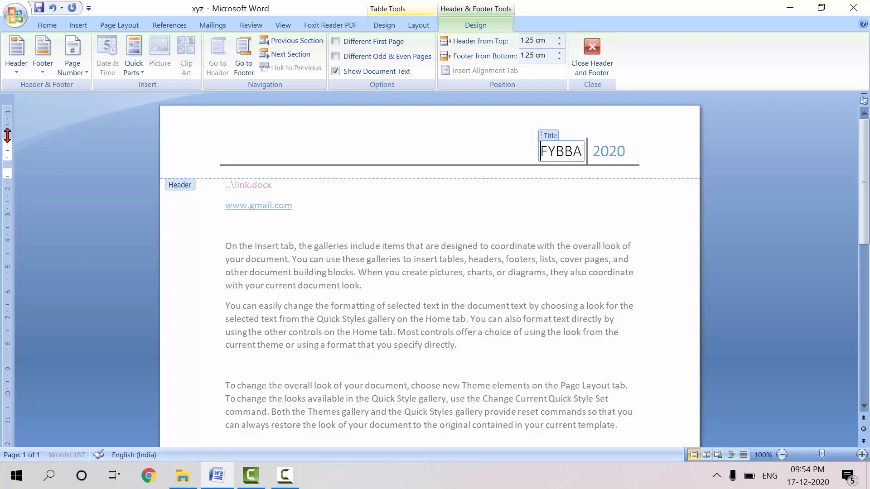
left_click_drag(7, 141, 7, 141)
left_click_drag(8, 141, 9, 121)
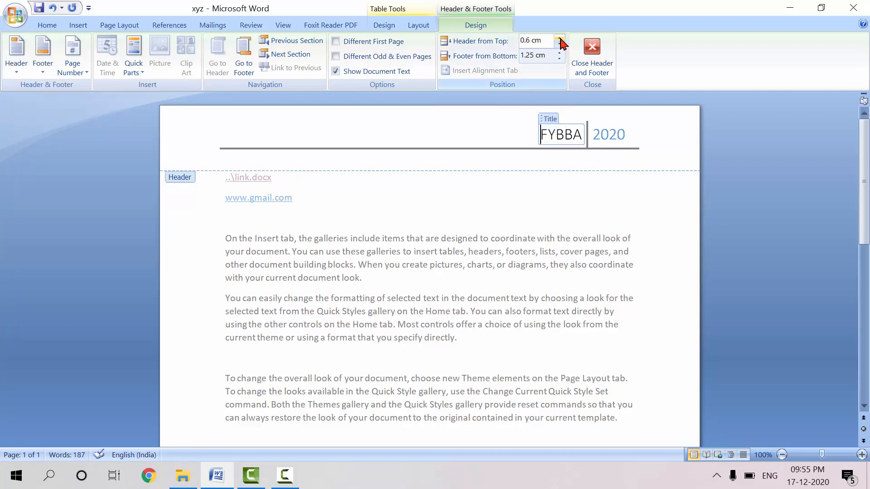
left_click(559, 45)
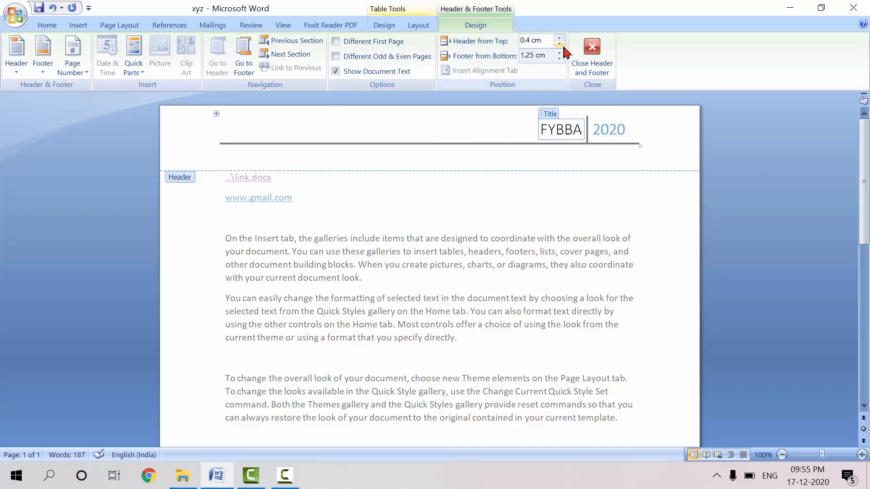
left_click(589, 55)
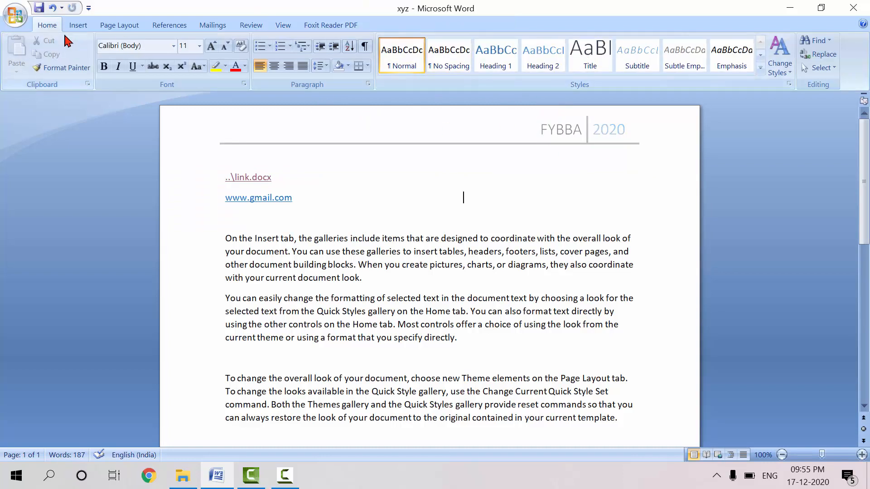
Insert the Alphabet built-in footer, enter Unit 2 as its text, and close the footer
left_click(75, 25)
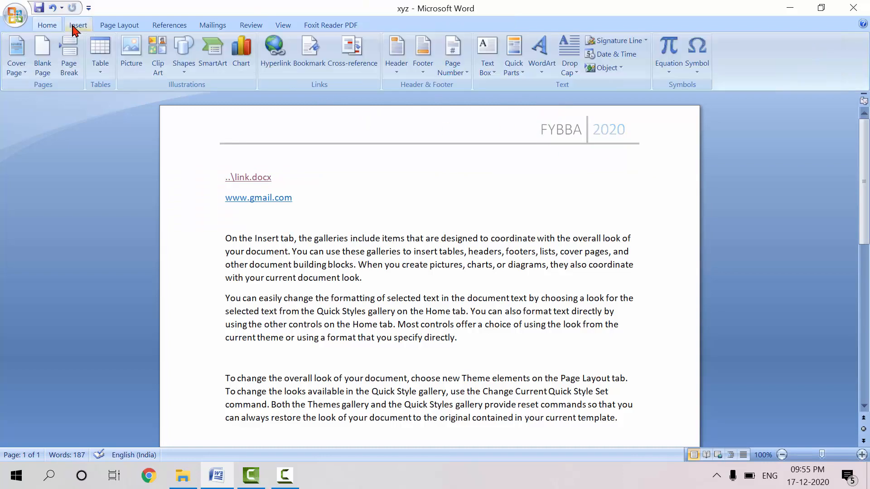
left_click(451, 71)
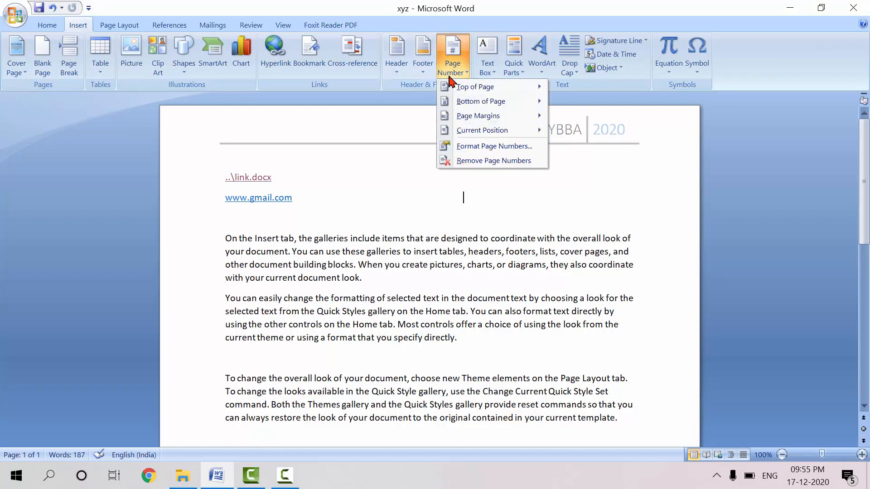
left_click(425, 72)
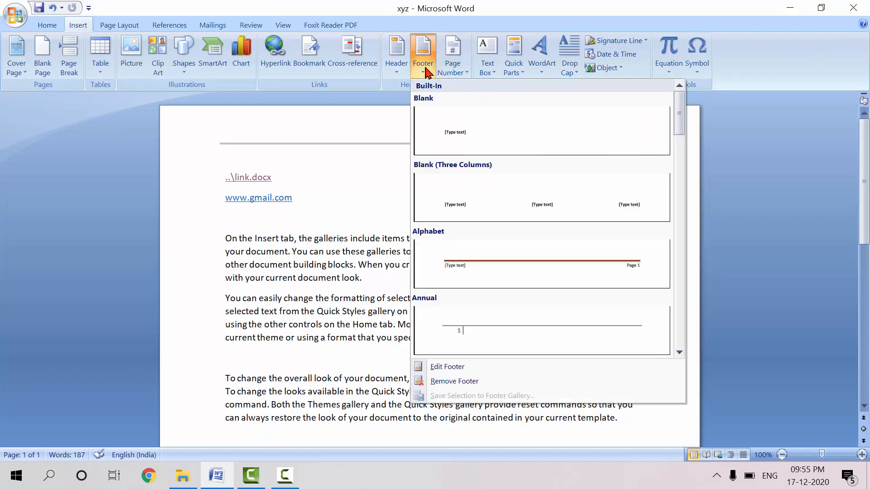
left_click(515, 268)
left_click(253, 383)
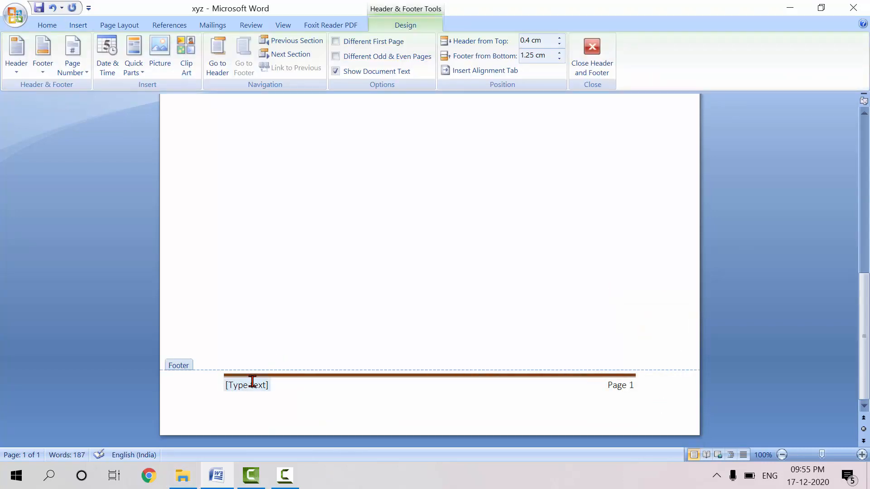
type("it")
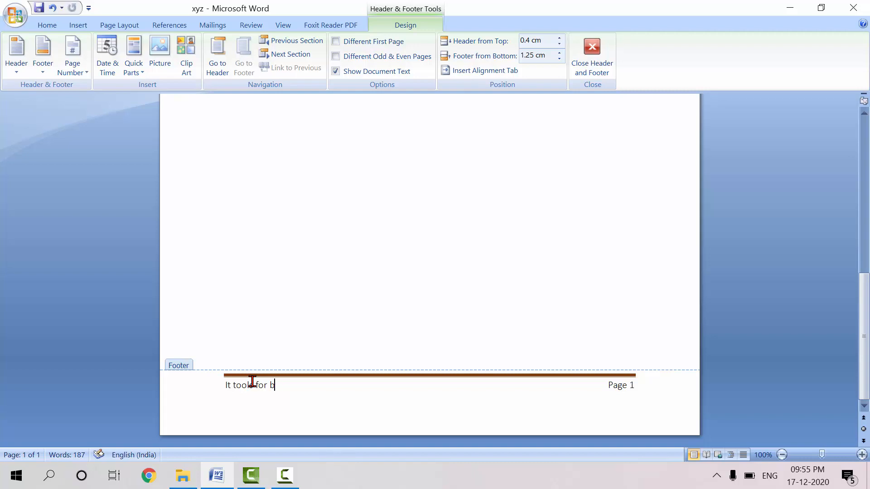
key("BackSpace")
key("BackSpace")
key("BackSpace")
key("BackSpace")
key("BackSpace")
key("BackSpace")
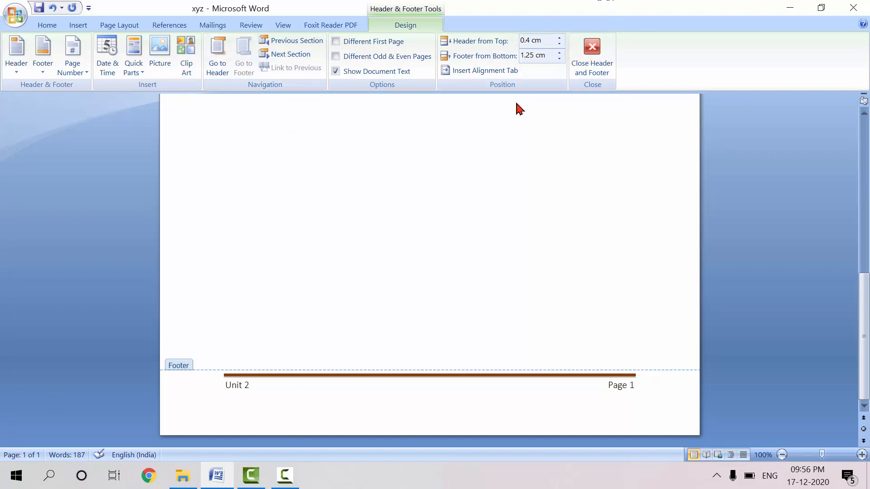
left_click(590, 47)
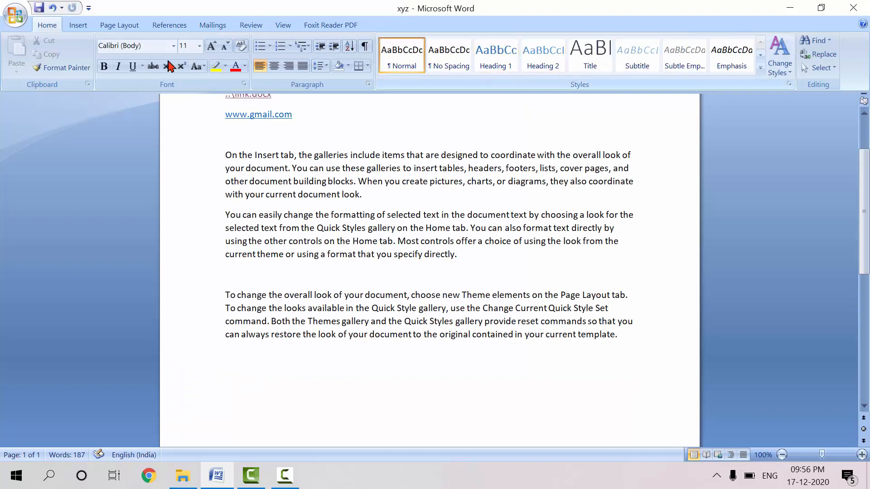
Add a Vertical, Right page number in the page margin and return to the document body
left_click(75, 24)
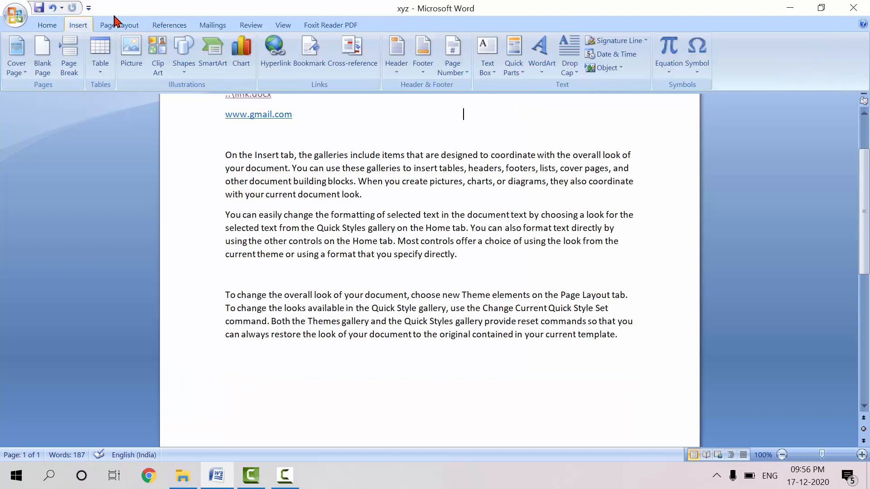
left_click(452, 59)
mouse_move(465, 89)
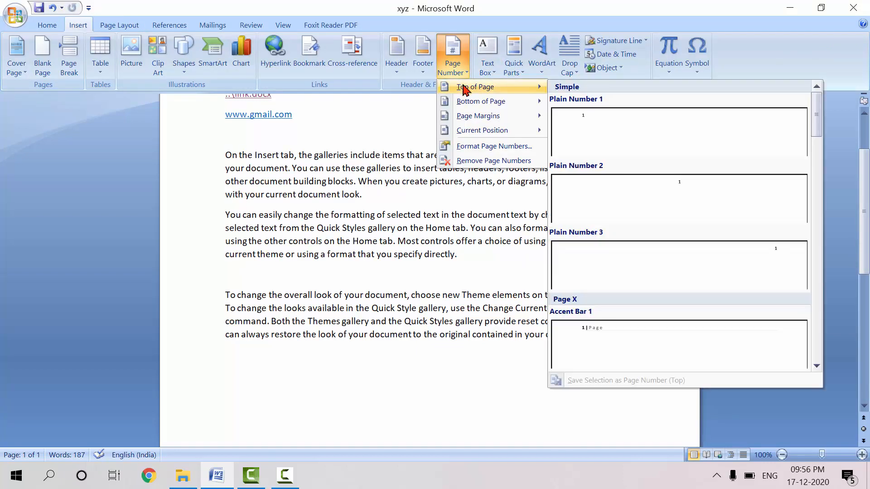
mouse_move(482, 105)
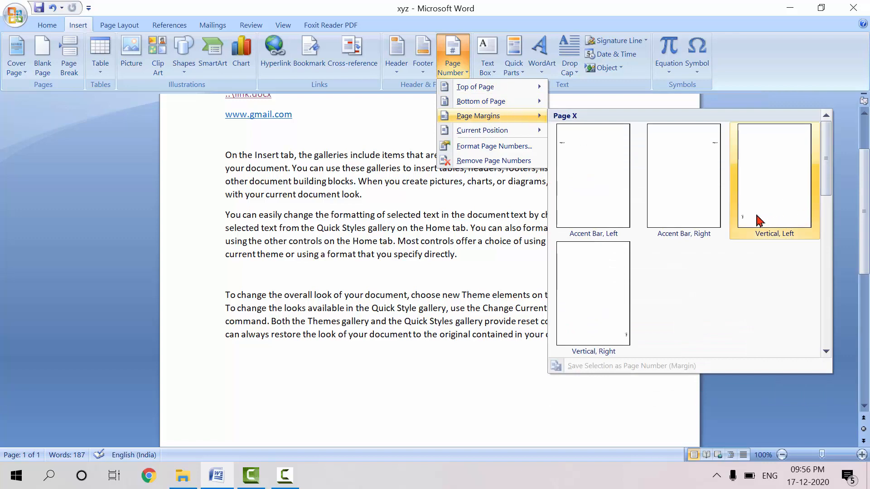
left_click(574, 348)
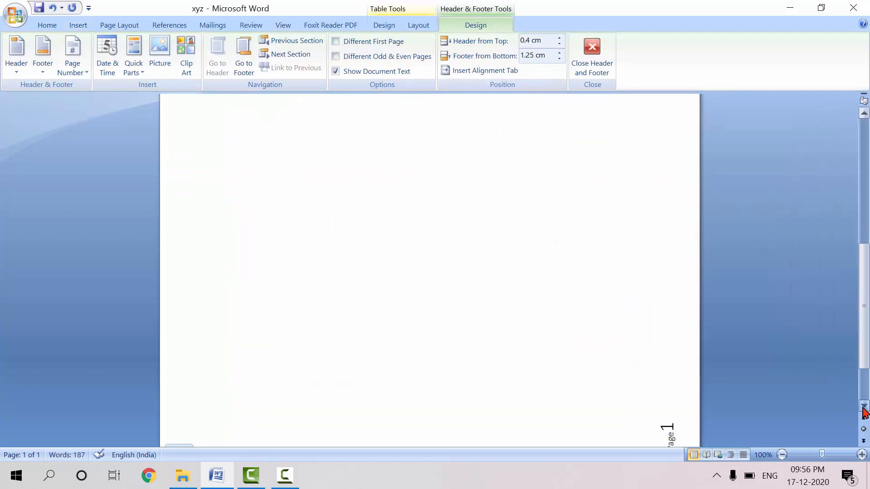
left_click(863, 407)
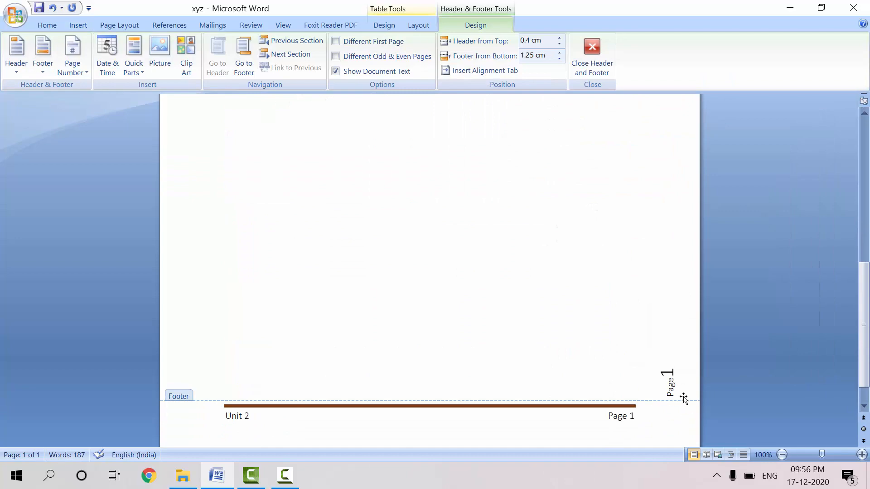
left_click(594, 61)
Format the page numbers to include the chapter number and start at 2
left_click(78, 25)
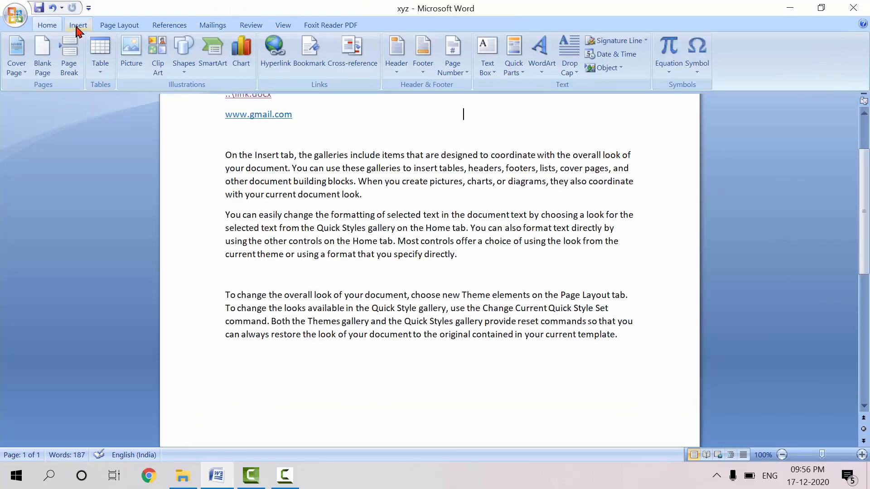
left_click(446, 78)
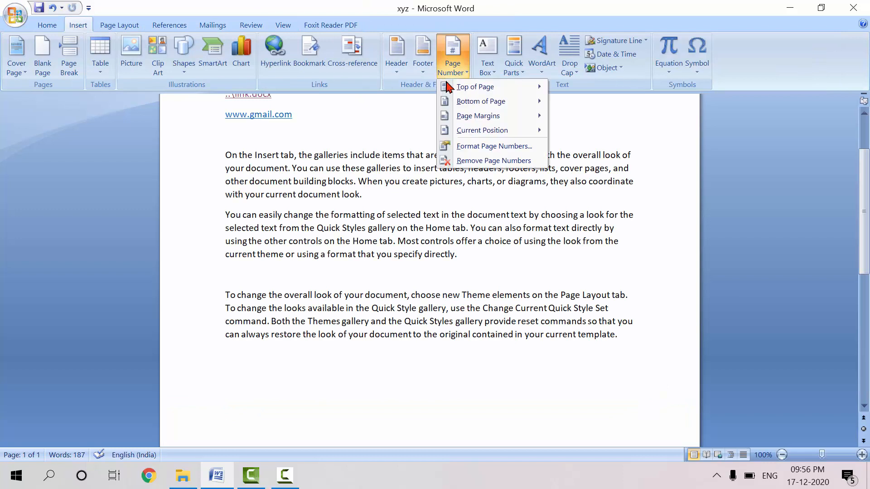
mouse_move(486, 135)
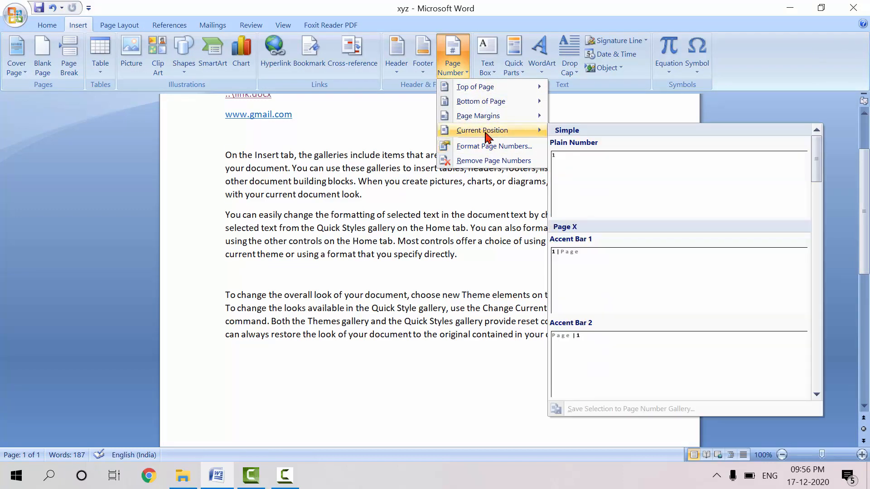
left_click(487, 146)
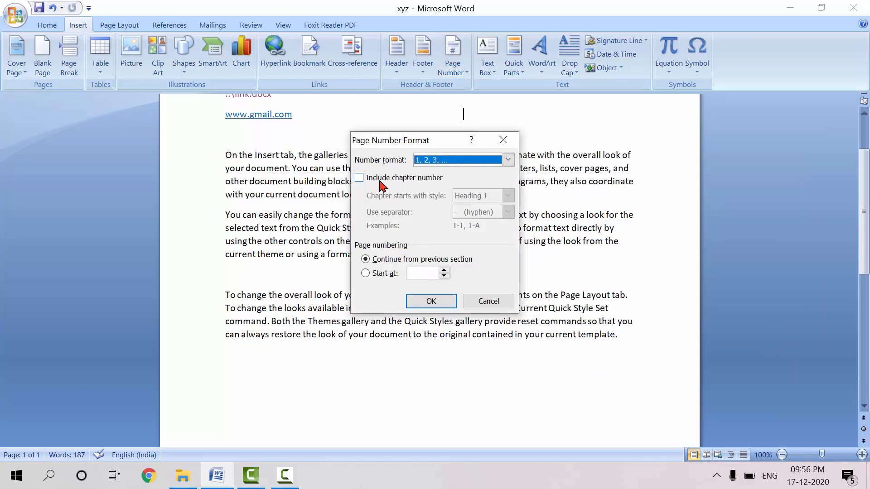
left_click(381, 181)
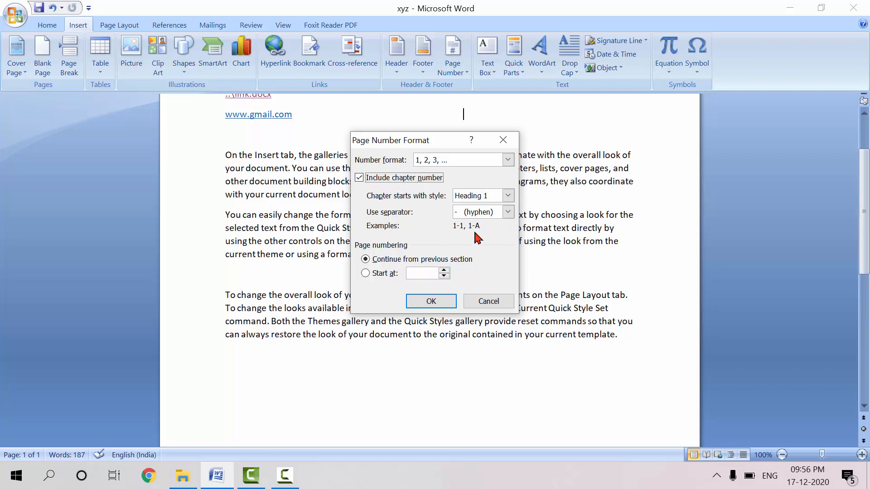
left_click(375, 273)
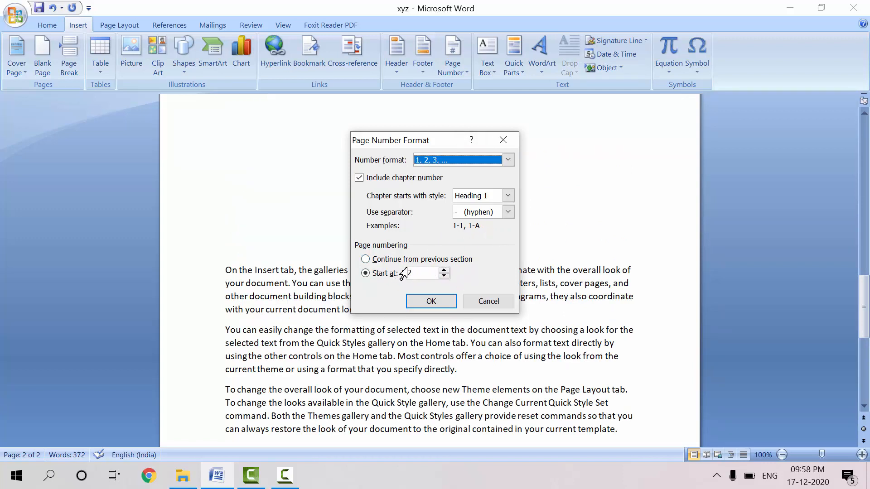
left_click(365, 260)
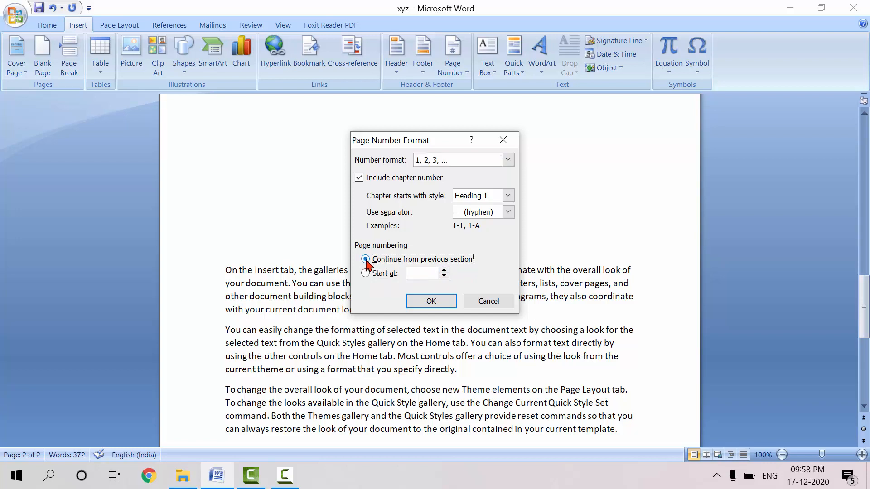
left_click(366, 273)
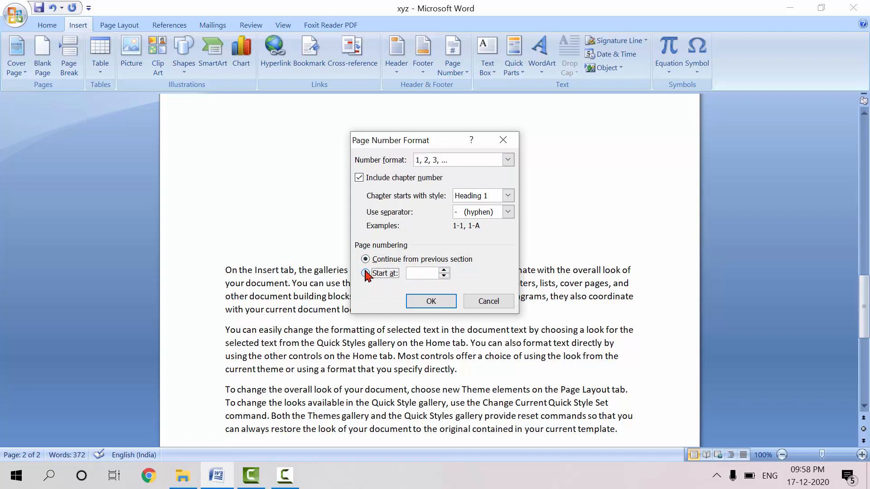
left_click(498, 305)
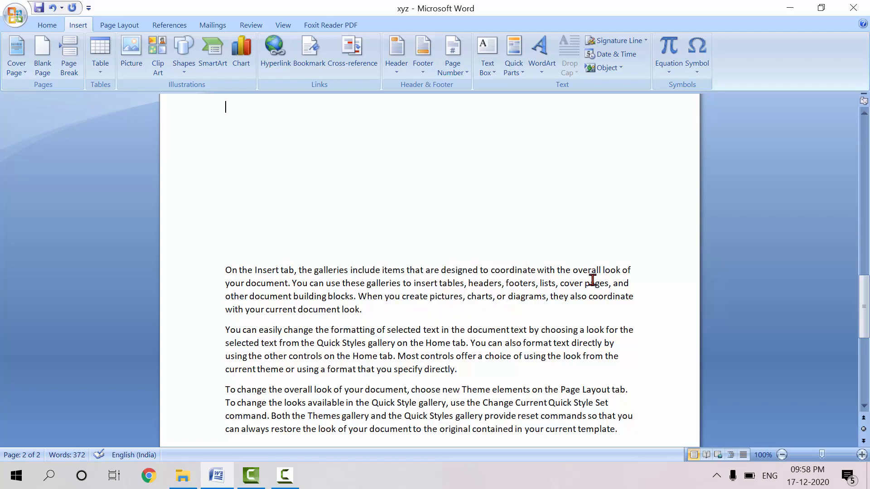
Insert a Simple Text Box on the first page, above the footer, containing "It tools for business"
left_click_drag(867, 295, 867, 295)
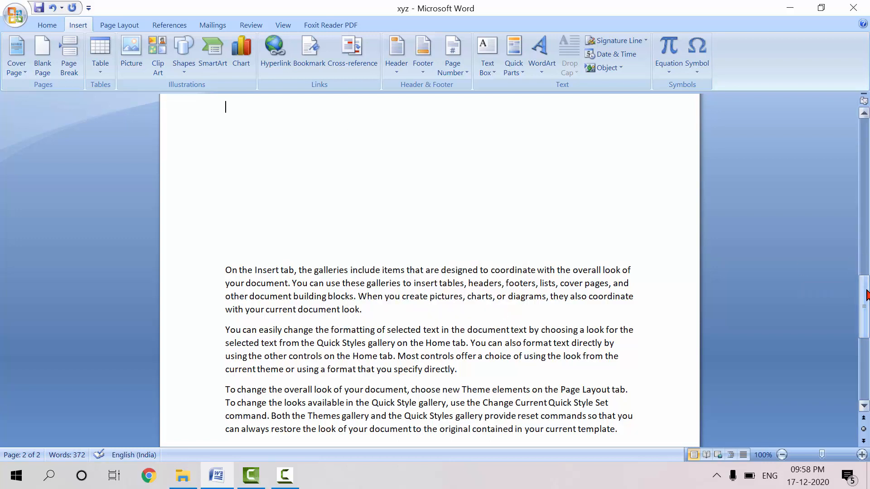
key("Up")
key("Up")
key("Up")
key("Up")
key("Up")
key("Up")
key("Up")
key("Up")
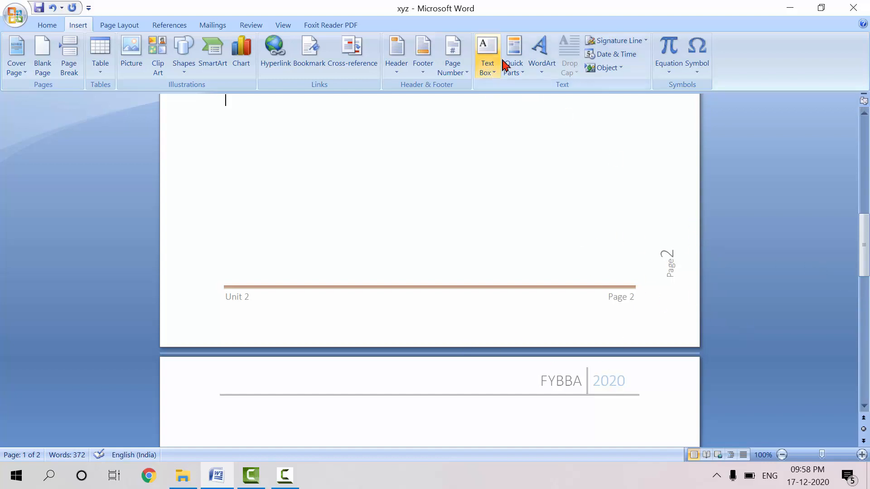
left_click(489, 72)
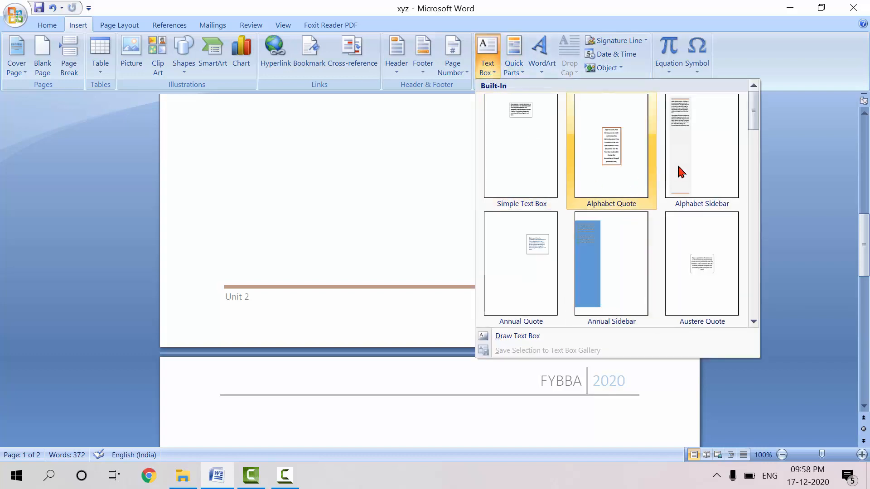
left_click(522, 124)
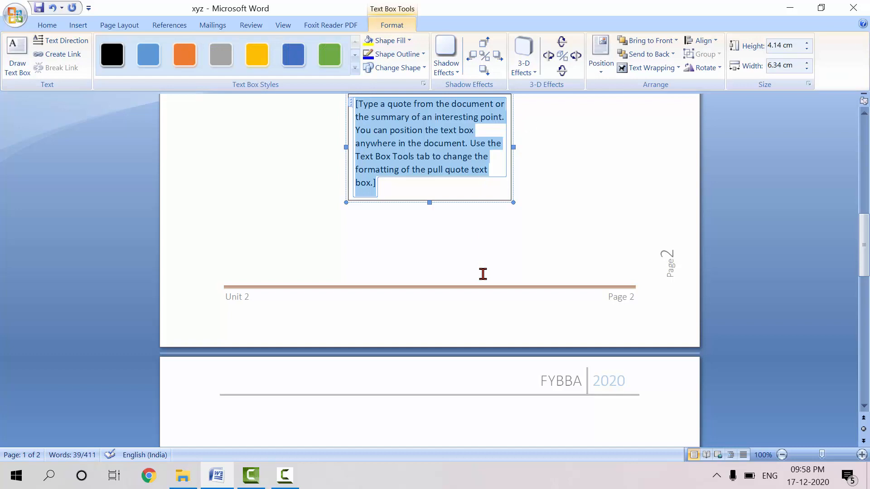
type("i")
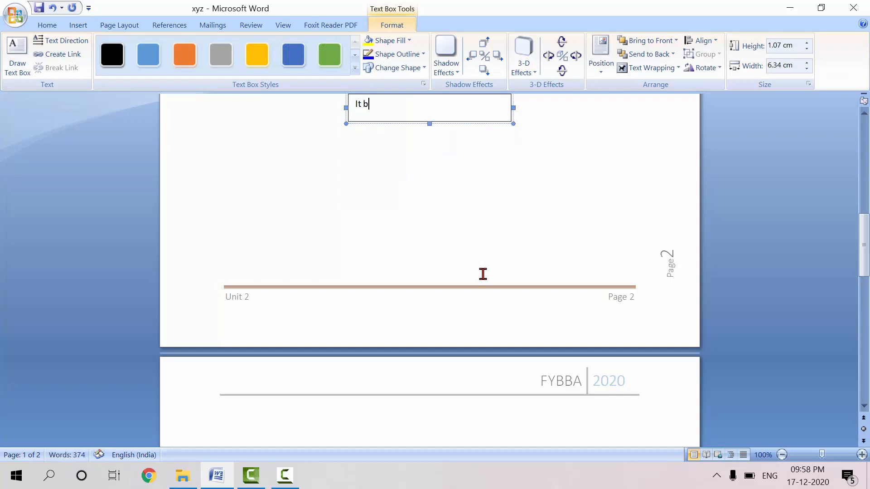
type("t tools for business")
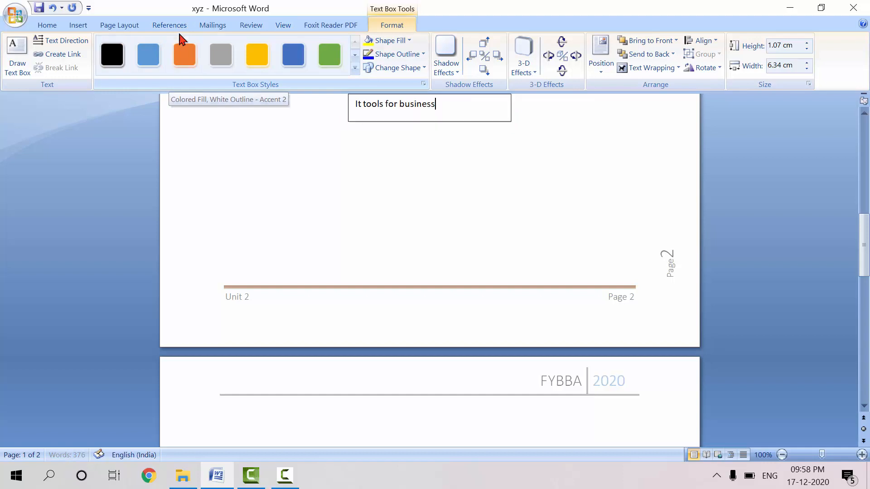
Insert the Author document property at the left margin below the text box
left_click(78, 25)
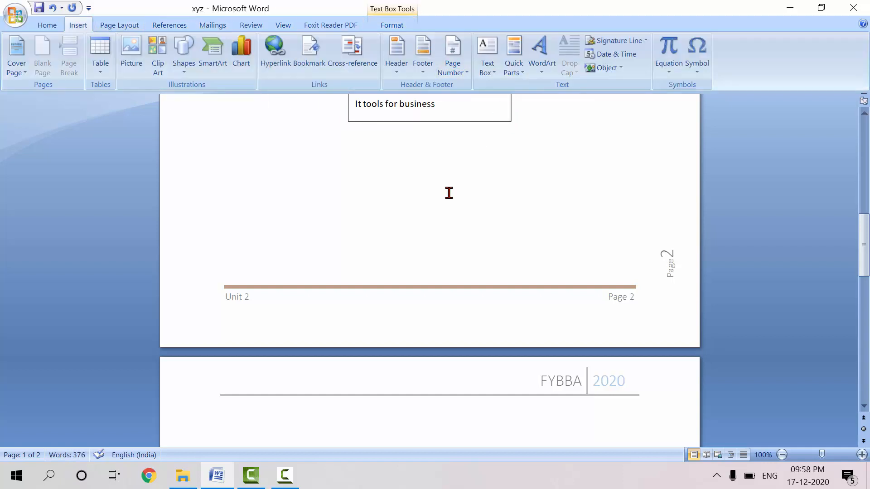
left_click(462, 177)
left_click(517, 69)
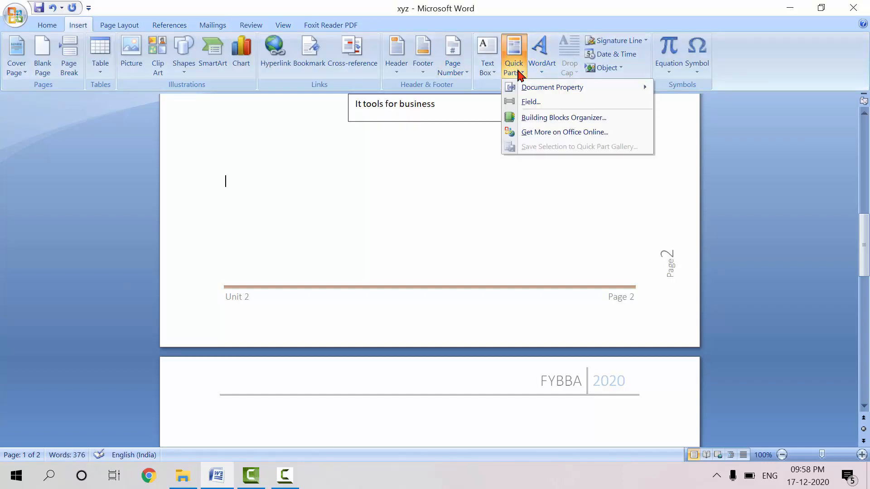
mouse_move(538, 91)
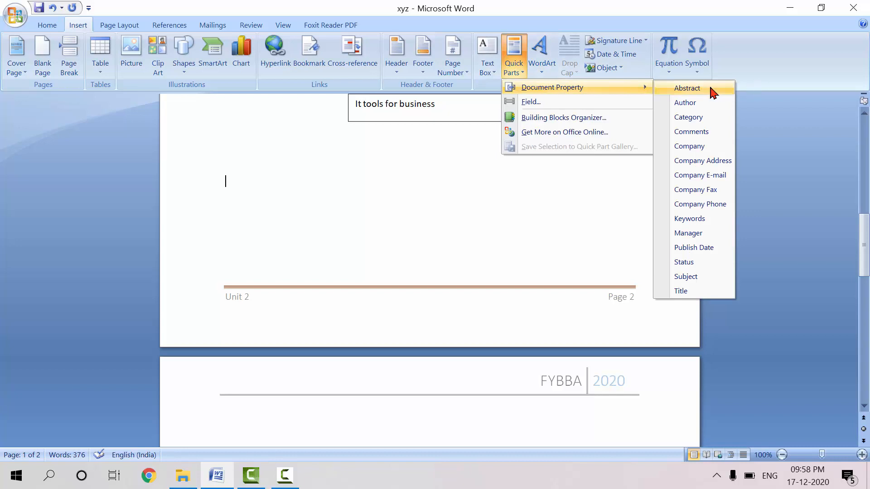
left_click(700, 103)
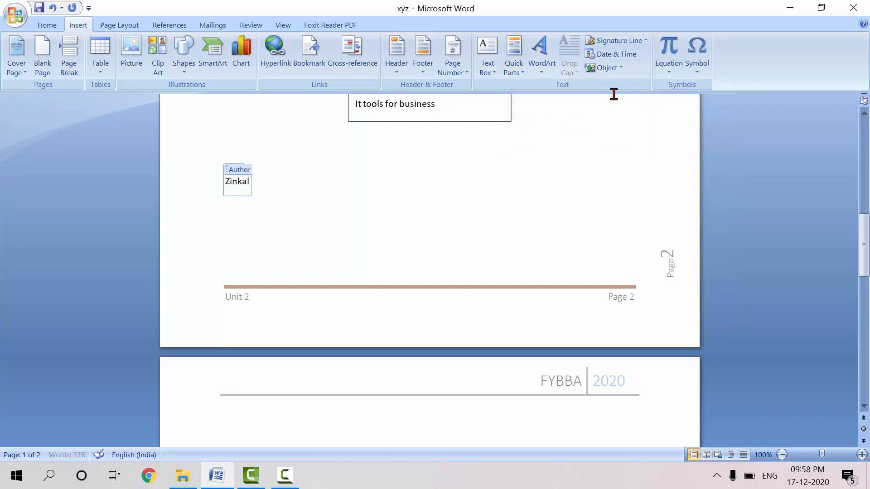
Insert the Company Address document property centred on the line below the author property
left_click(515, 72)
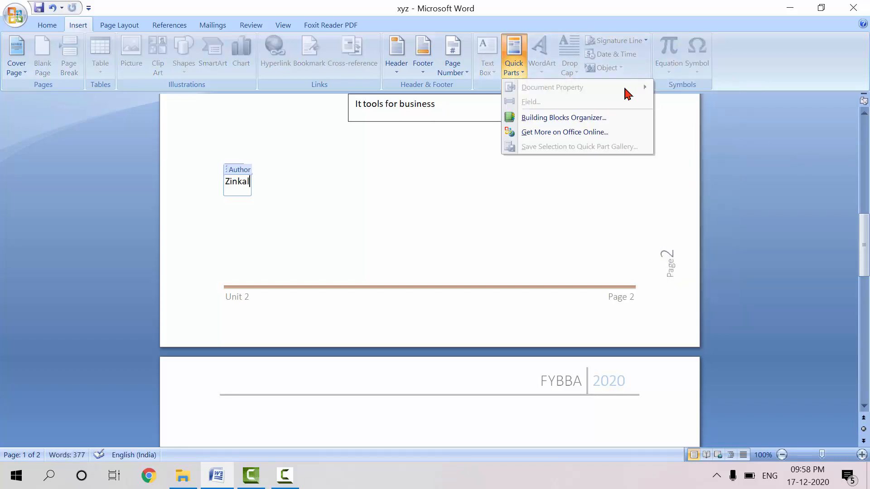
left_click(391, 228)
left_click(390, 227)
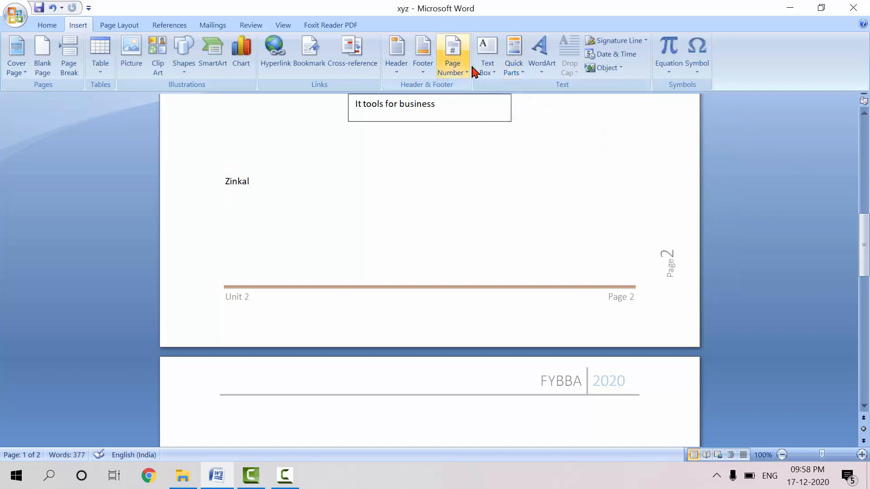
left_click(524, 77)
mouse_move(570, 87)
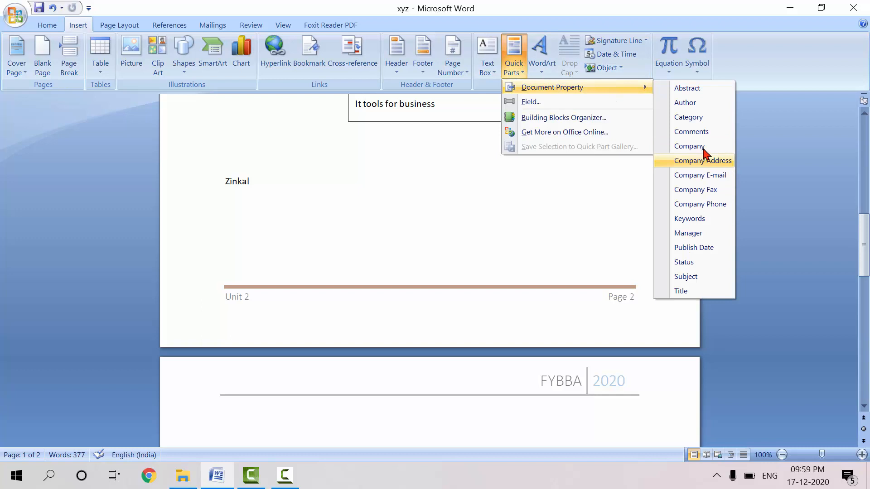
left_click(698, 160)
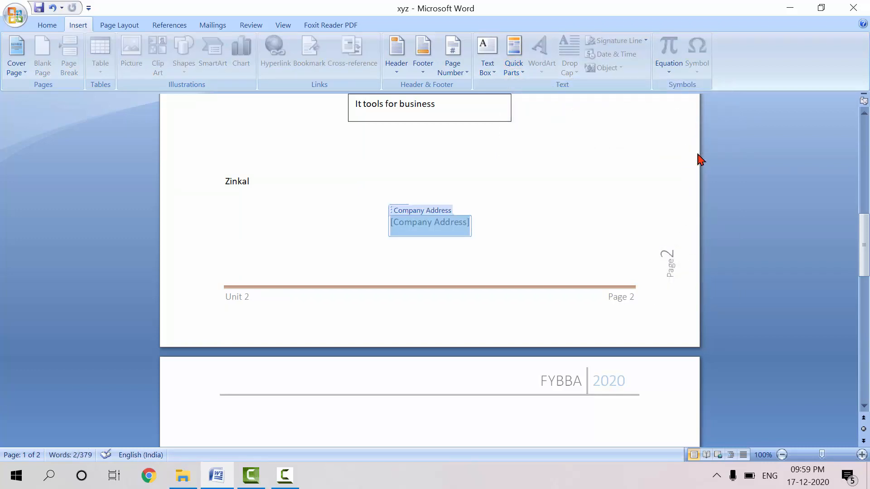
left_click(503, 178)
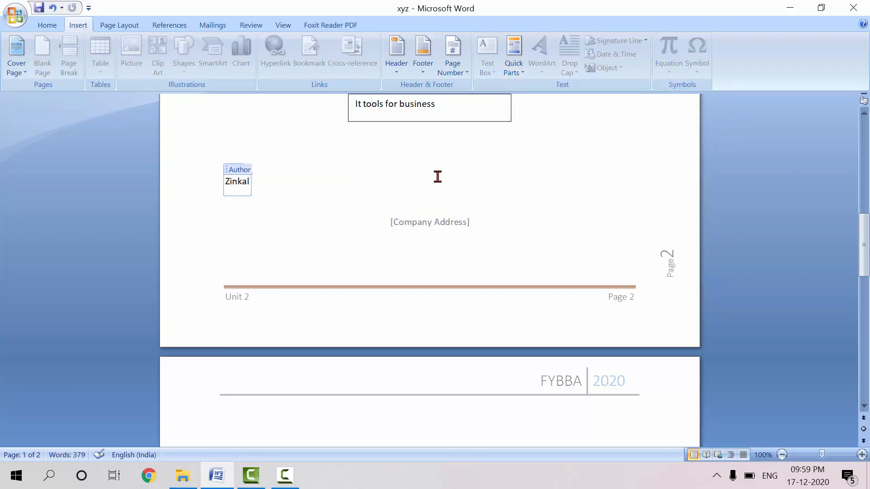
Insert WordArt reading "fybba" below the author property, using the first outlined style in Arial Black, size 36
left_click(340, 202)
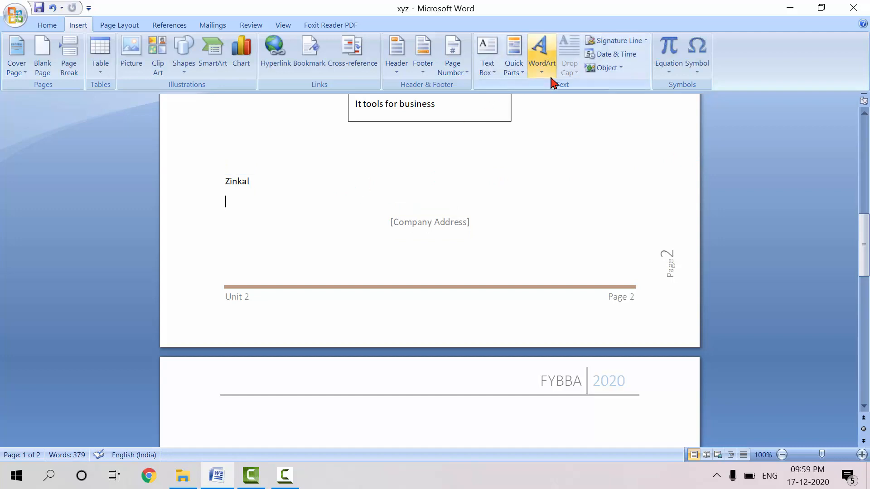
left_click(541, 74)
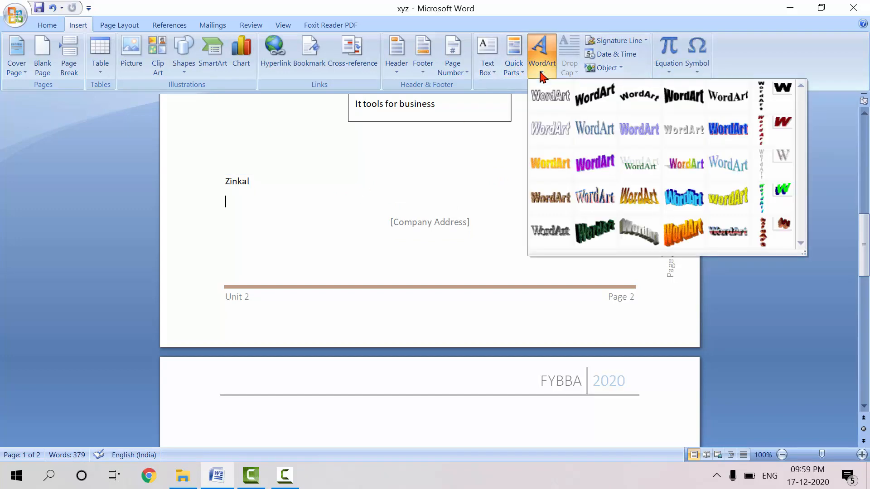
left_click(550, 98)
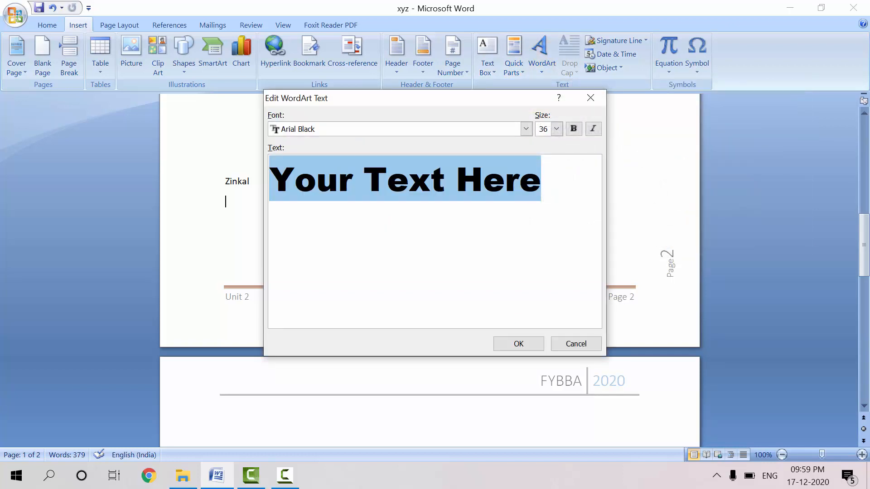
type("fybba")
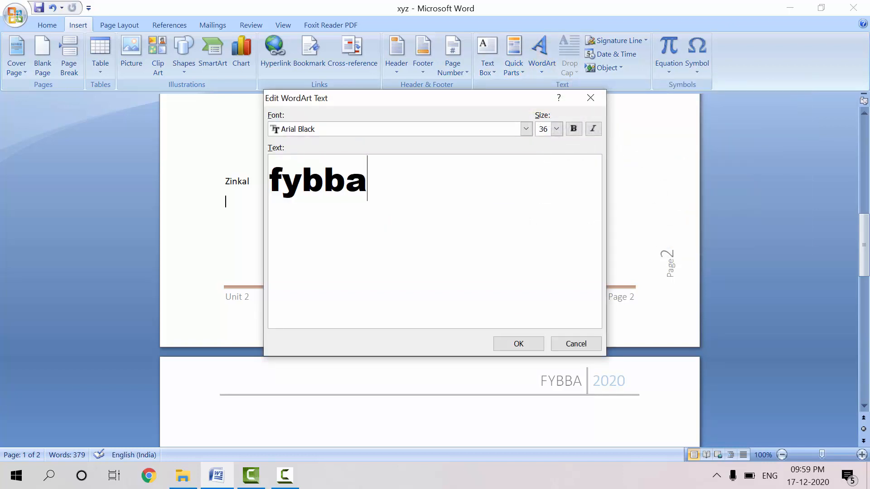
left_click(526, 345)
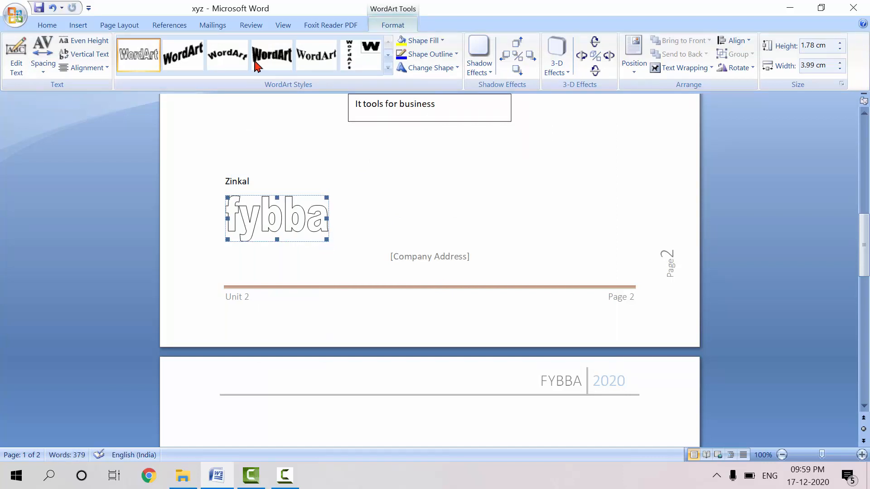
Try several WordArt styles on the "fybba" WordArt and settle on the solid black arched style
left_click(228, 62)
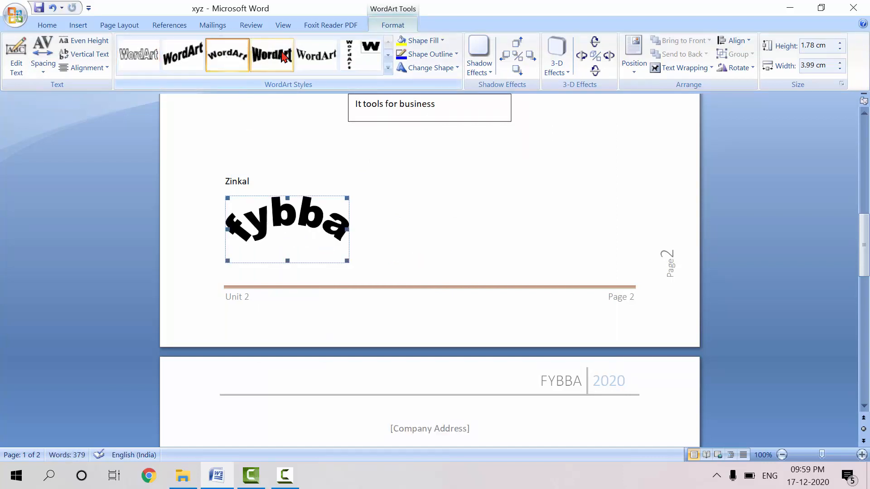
left_click(281, 56)
left_click(316, 57)
left_click(349, 55)
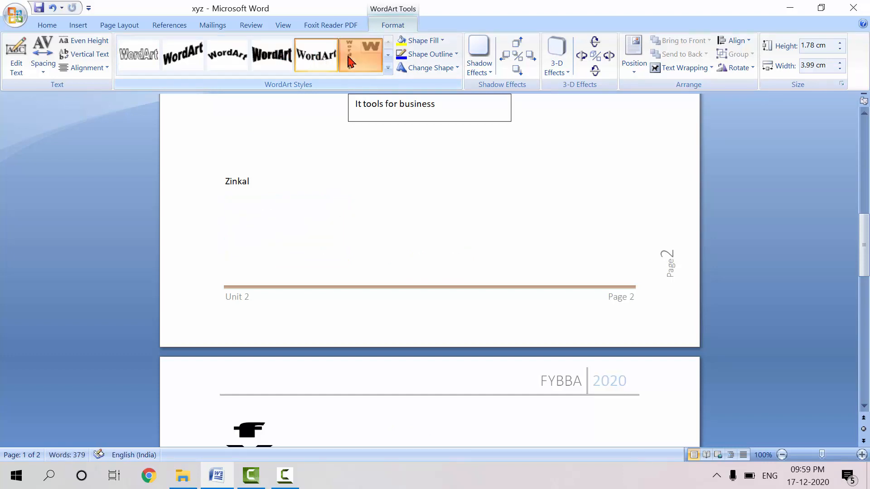
left_click(222, 62)
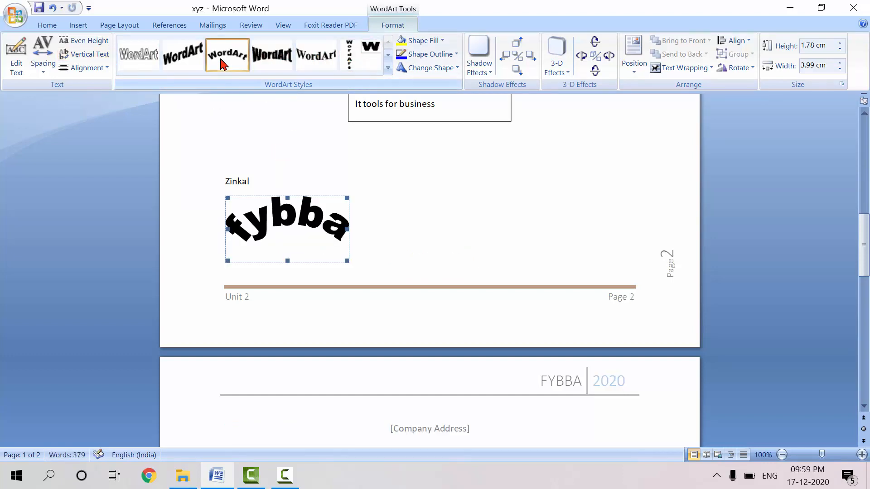
Apply a Dropped drop cap to the initial "O" of the paragraph starting "On the Insert tab" on the last page
left_click(53, 26)
left_click(78, 27)
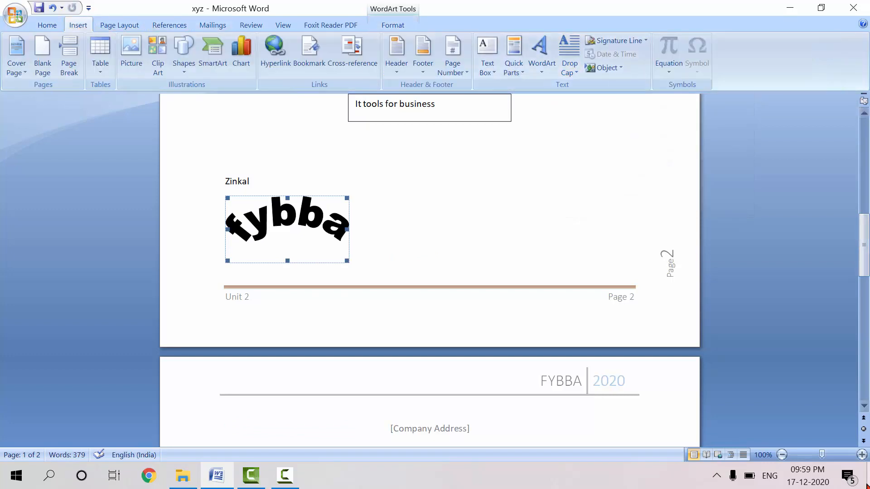
left_click(863, 405)
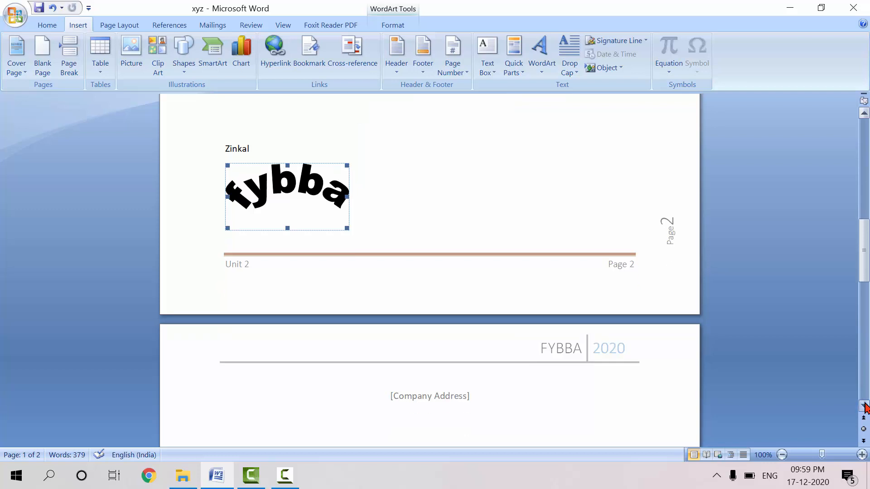
left_click(864, 405)
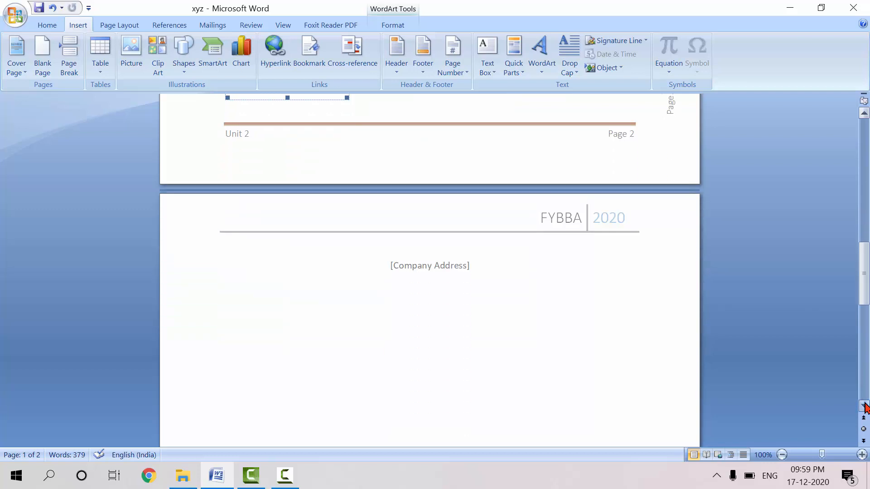
left_click(863, 405)
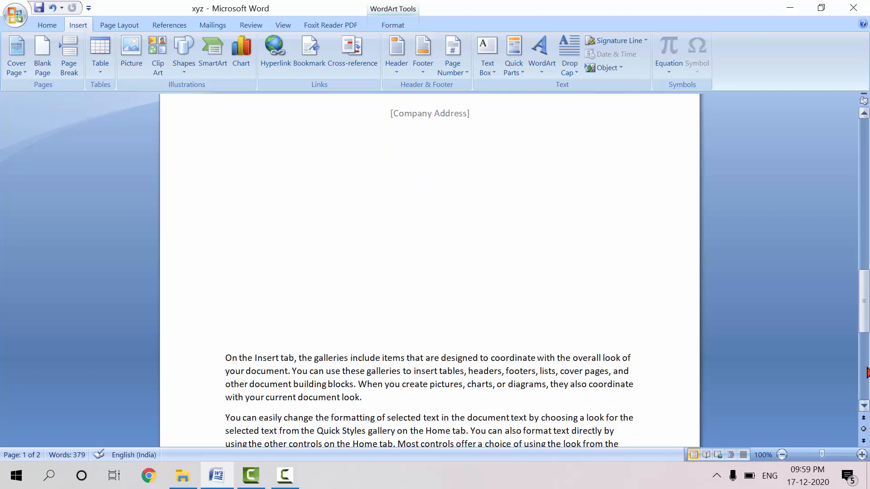
left_click(865, 371)
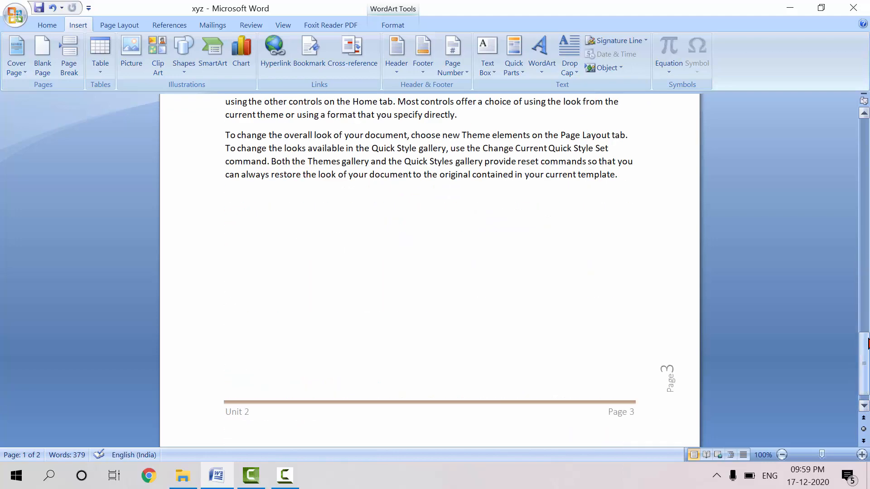
left_click(865, 322)
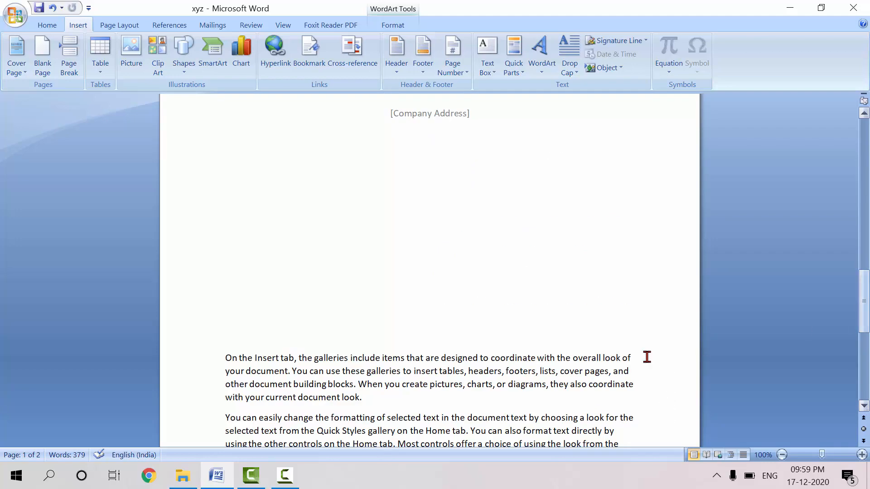
left_click(865, 409)
left_click(864, 407)
left_click(864, 407)
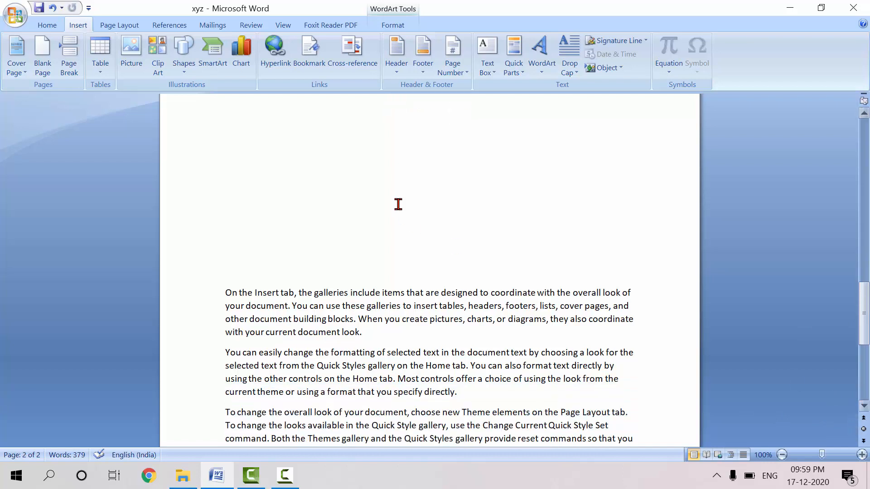
left_click(224, 294)
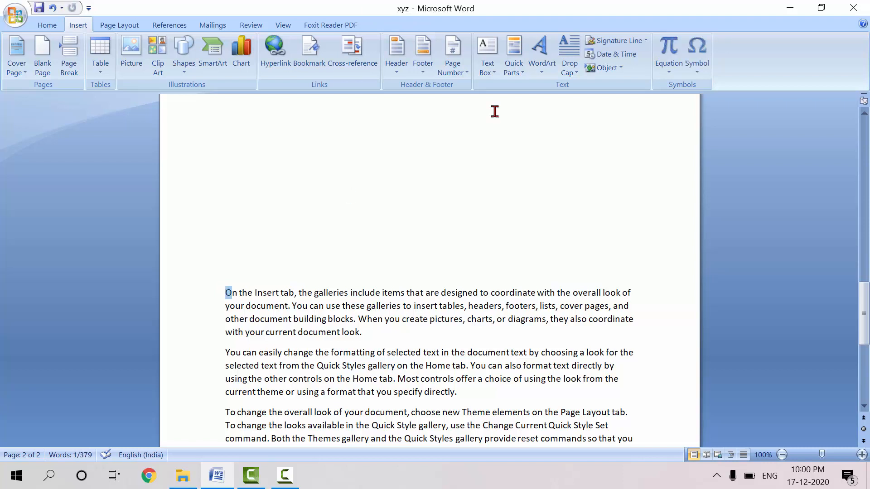
left_click(565, 47)
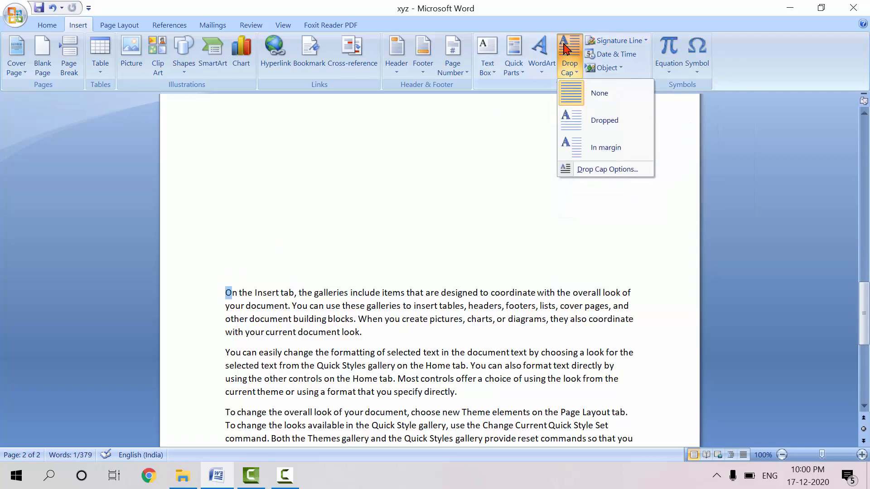
left_click(584, 132)
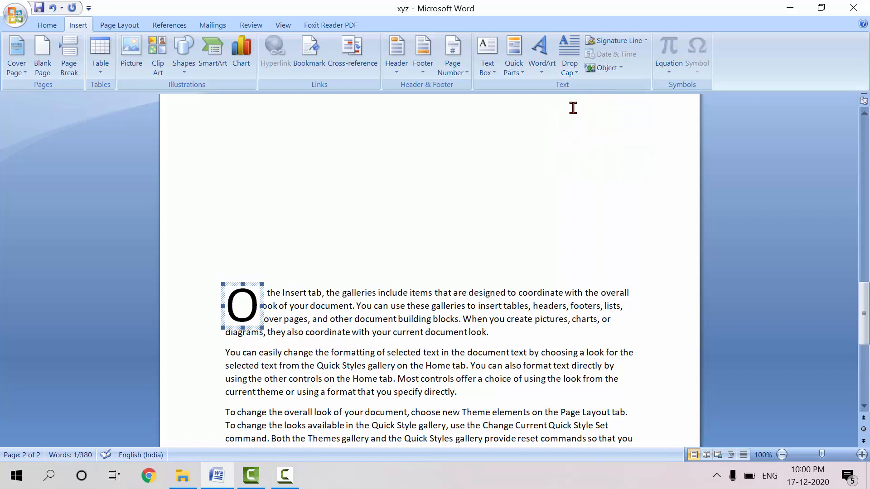
Switch the paragraph's drop cap between the In margin and Dropped positions, ending with In margin
left_click(572, 73)
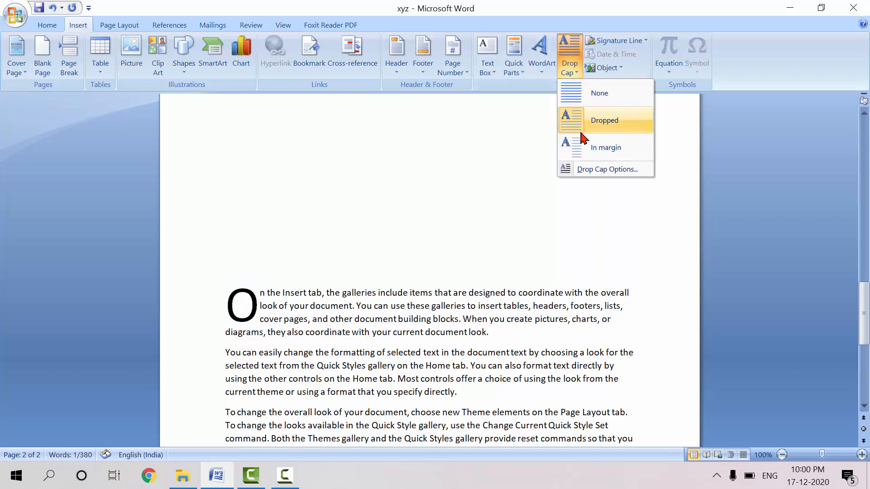
left_click(581, 152)
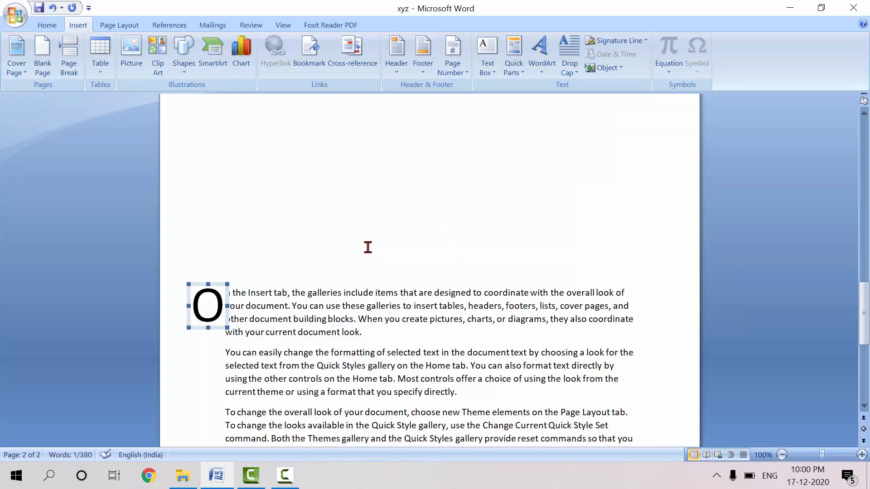
left_click(397, 291)
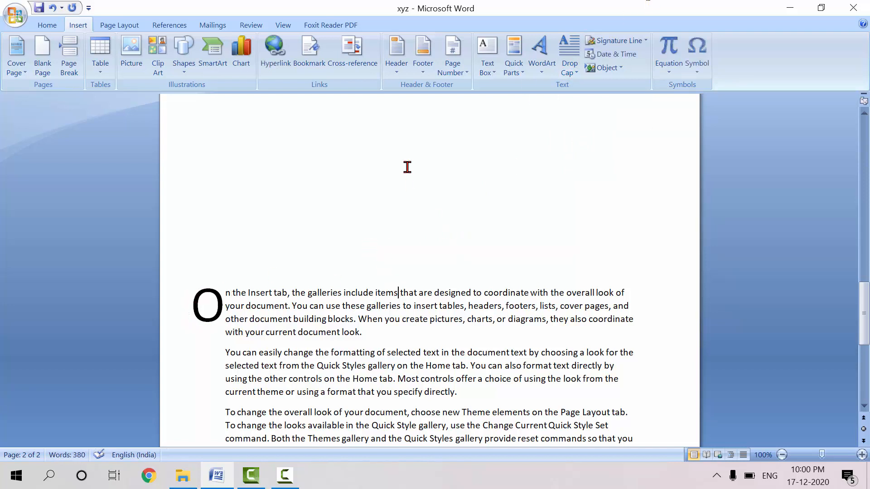
left_click(574, 71)
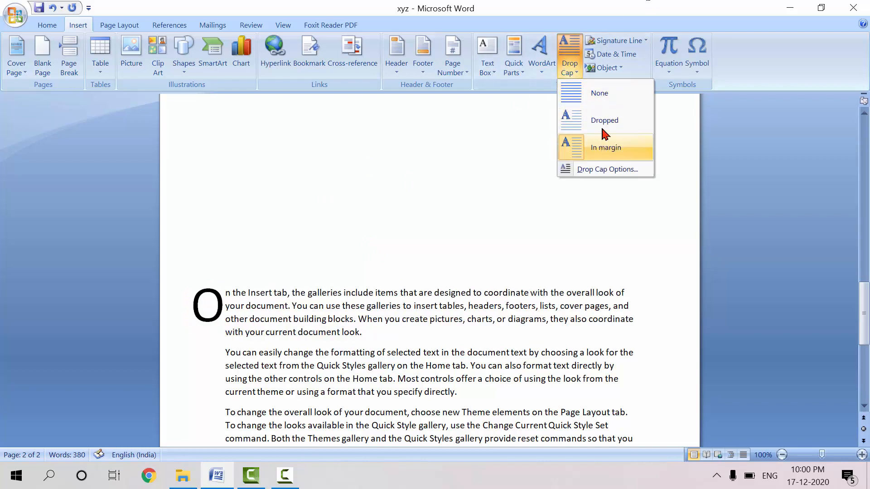
left_click(604, 122)
left_click(571, 67)
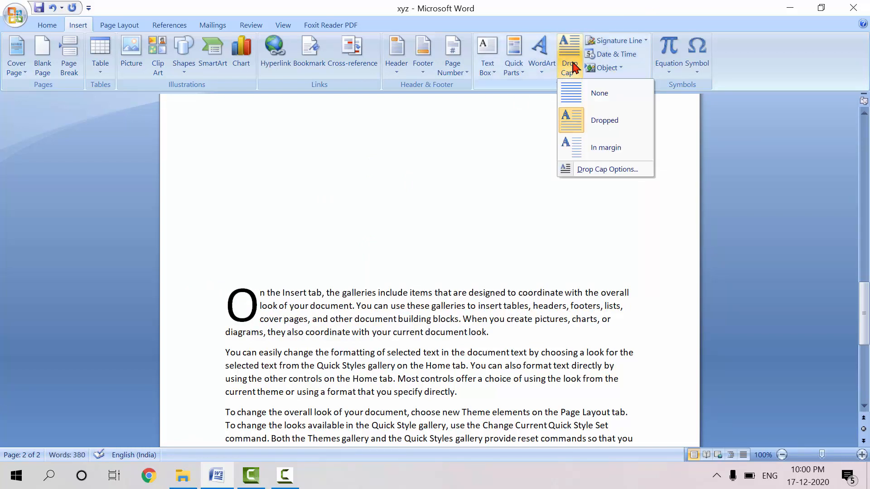
left_click(608, 145)
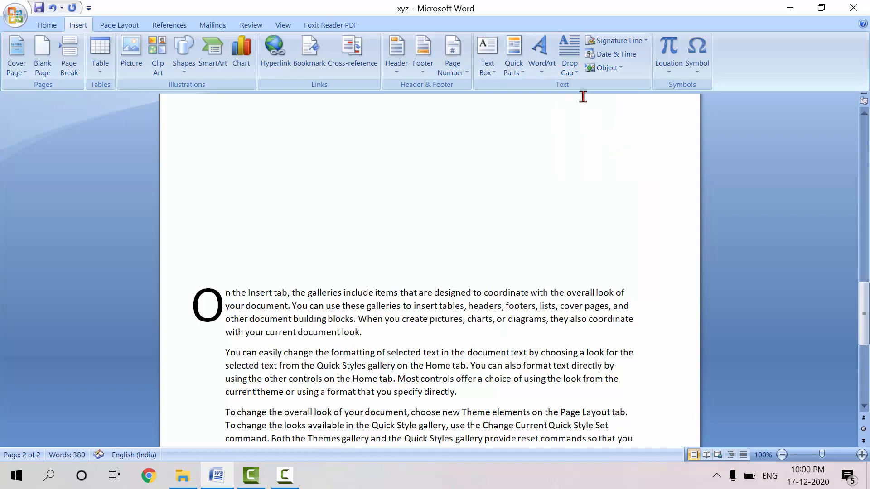
Set the in-margin drop cap's lines to drop to 5 in the drop cap options
left_click(569, 68)
left_click(601, 171)
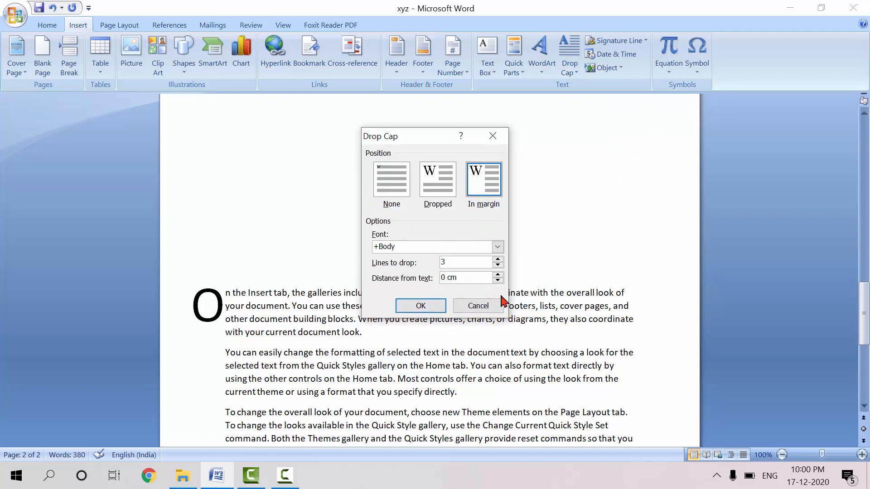
left_click(498, 260)
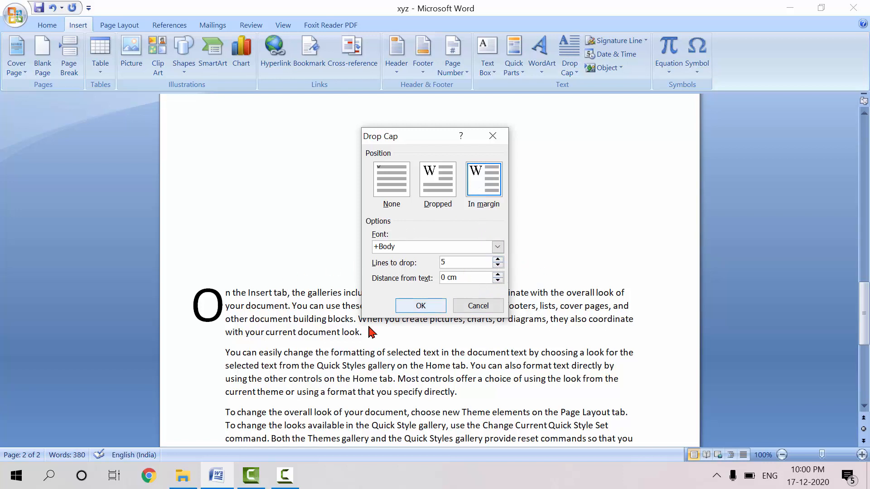
left_click(408, 305)
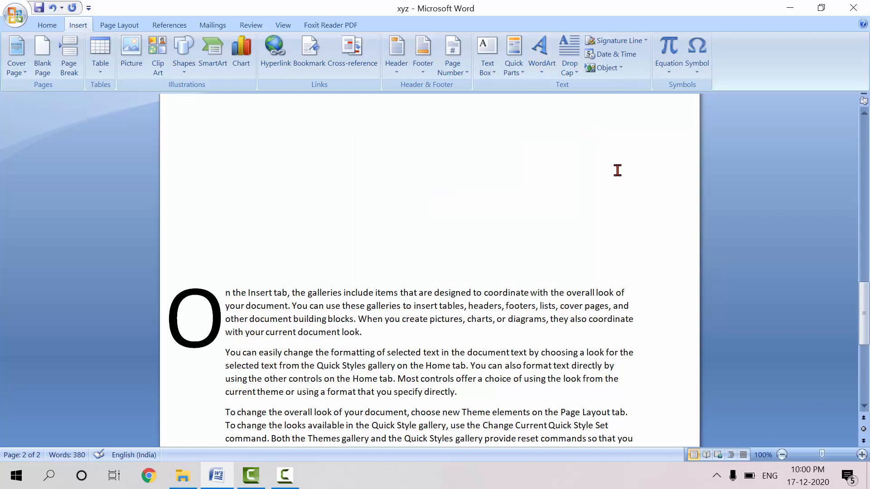
Insert the current date in the "17 December 2020" format on the blank line above the drop-cap paragraph
left_click(469, 180)
left_click(625, 54)
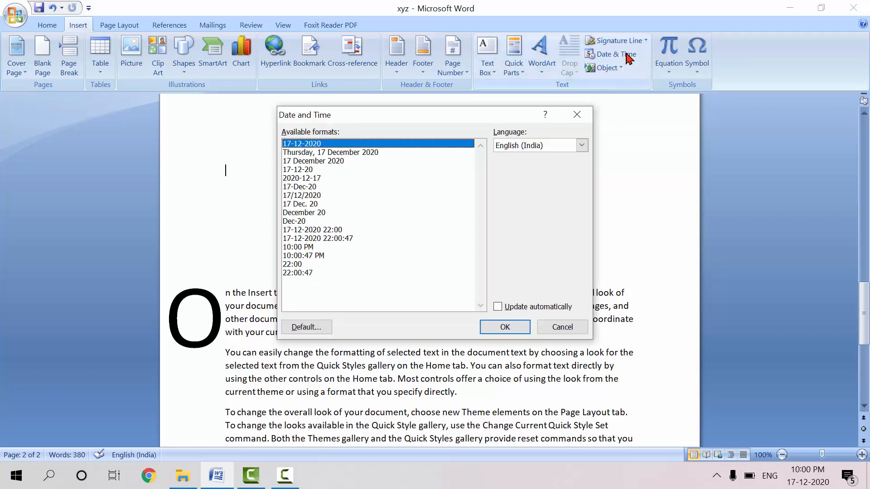
left_click(302, 169)
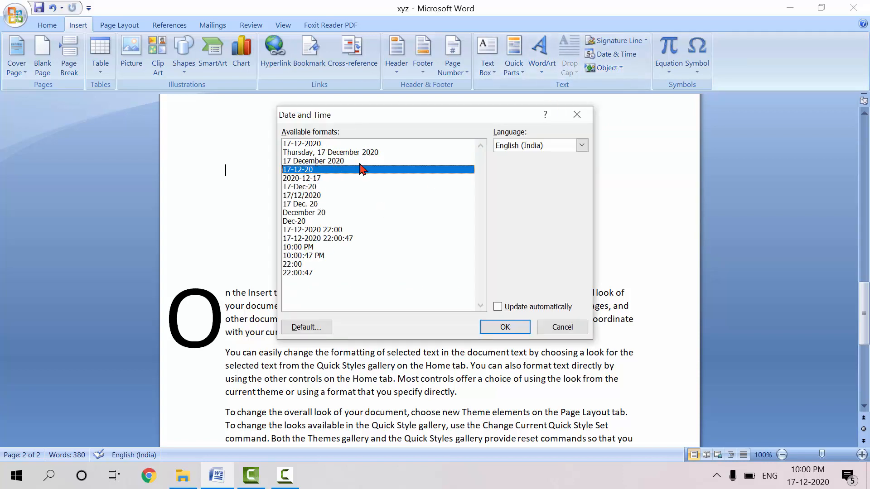
left_click(354, 162)
left_click(515, 328)
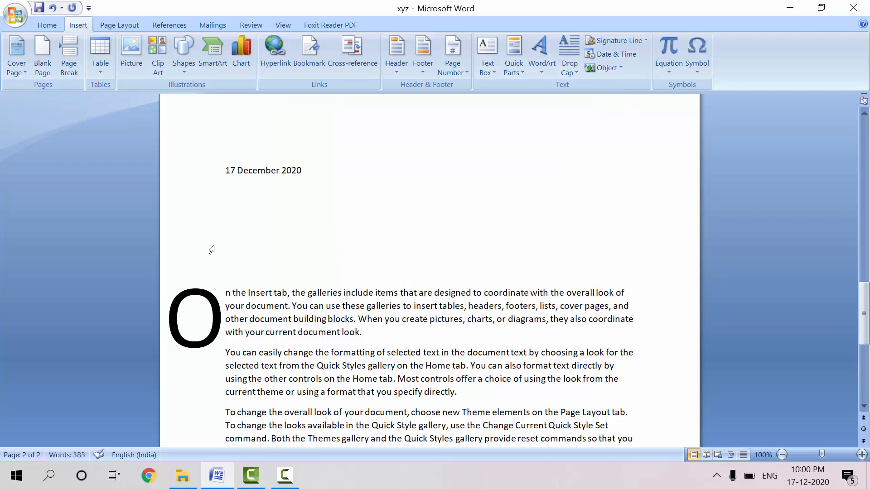
left_click(620, 69)
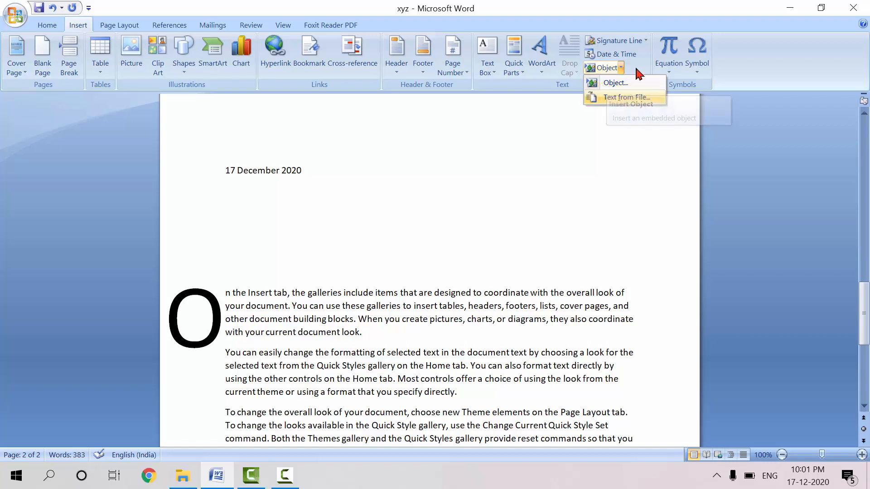
left_click(666, 93)
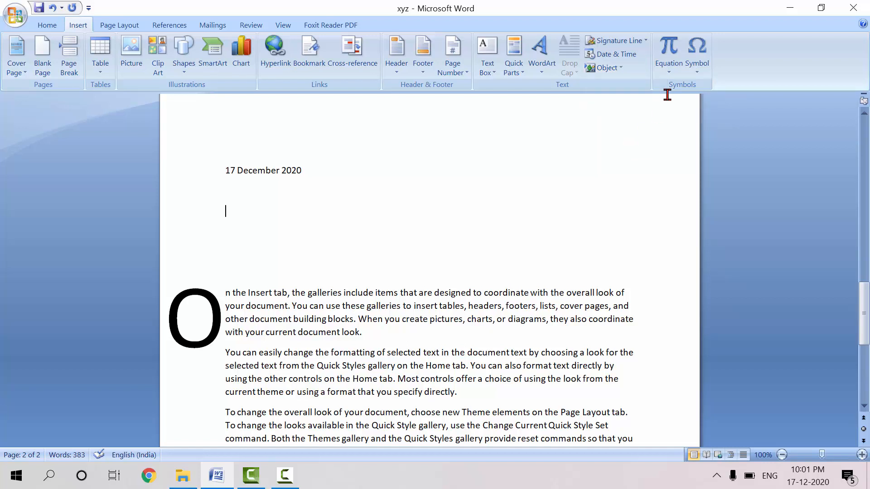
Insert a new equation below the date using the product operator with upper limit 0, lower limit 1 and term x
left_click(668, 56)
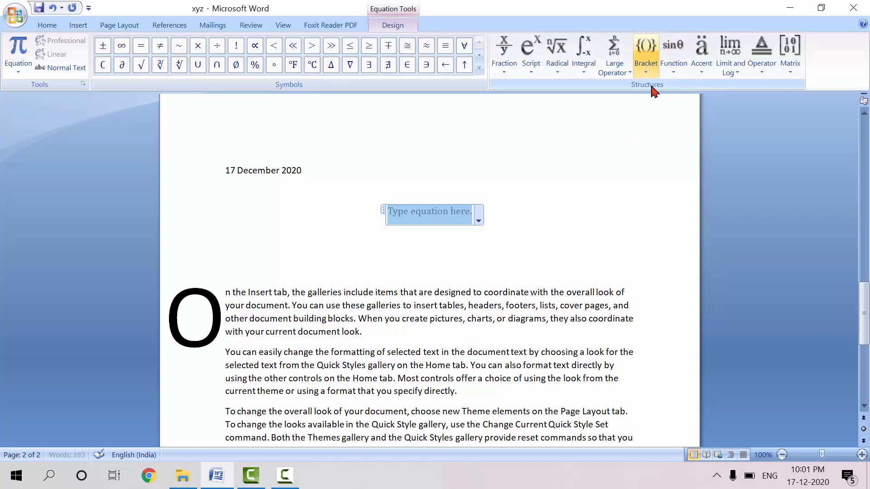
left_click(612, 70)
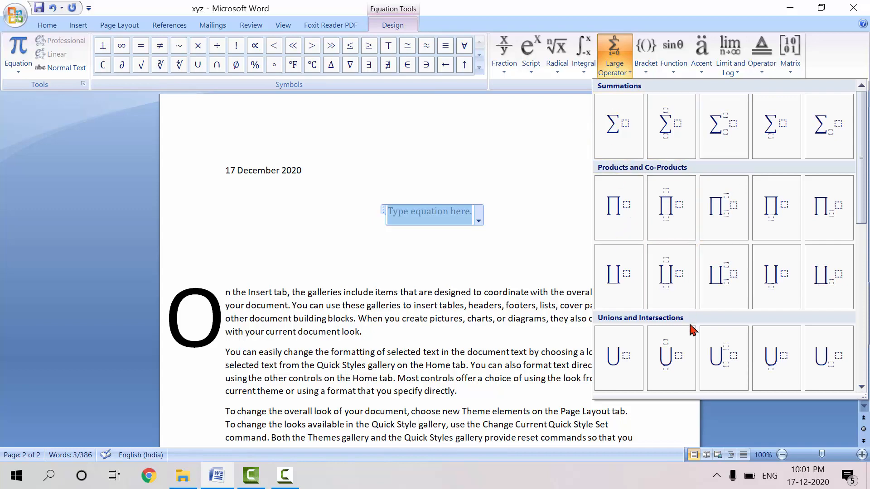
left_click(669, 199)
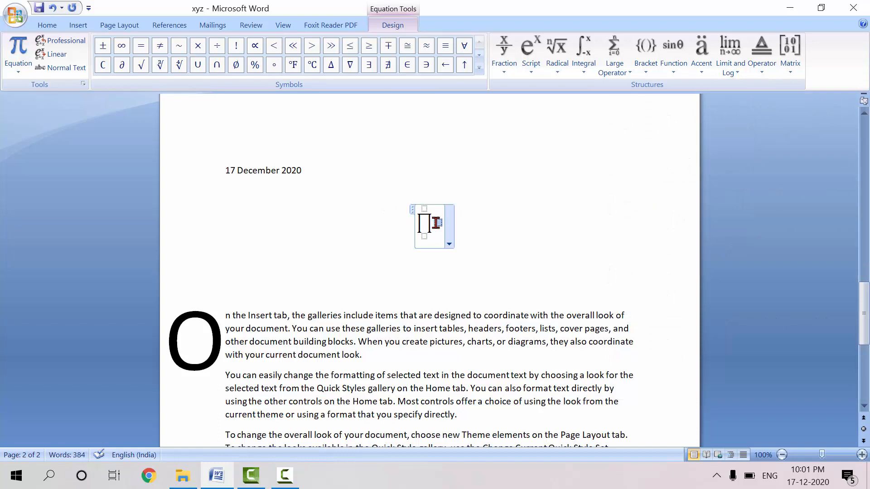
type("x")
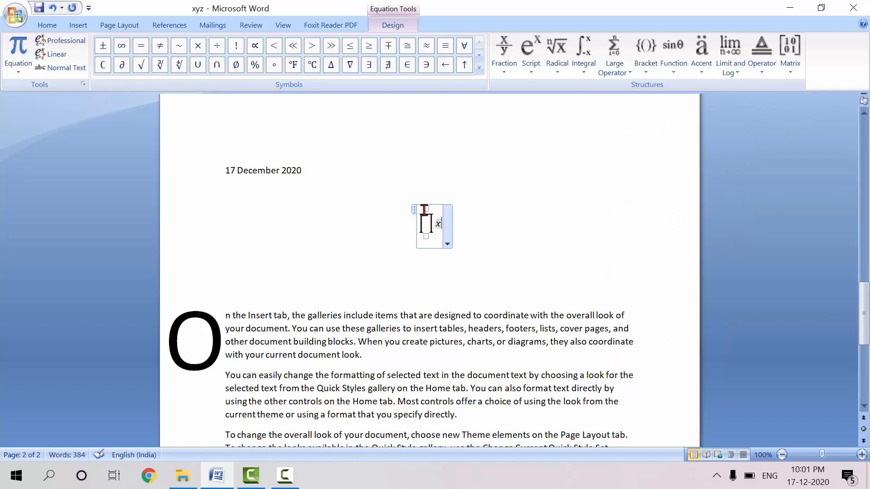
left_click(424, 209)
type("0")
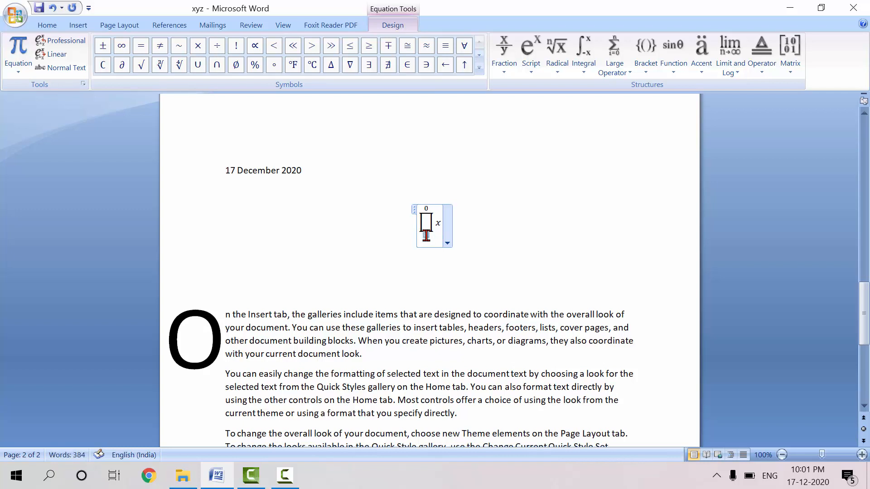
type("1")
left_click(513, 227)
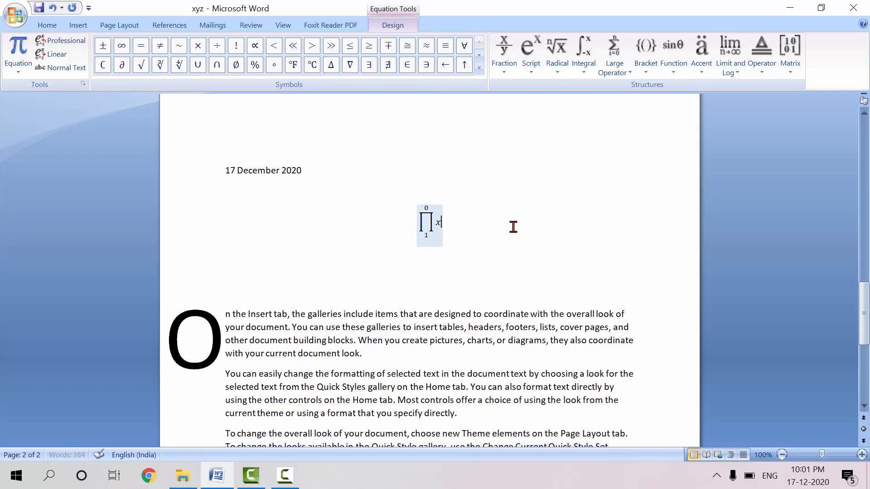
Add the built-in Binomial Theorem equation directly after the product expression
left_click(76, 25)
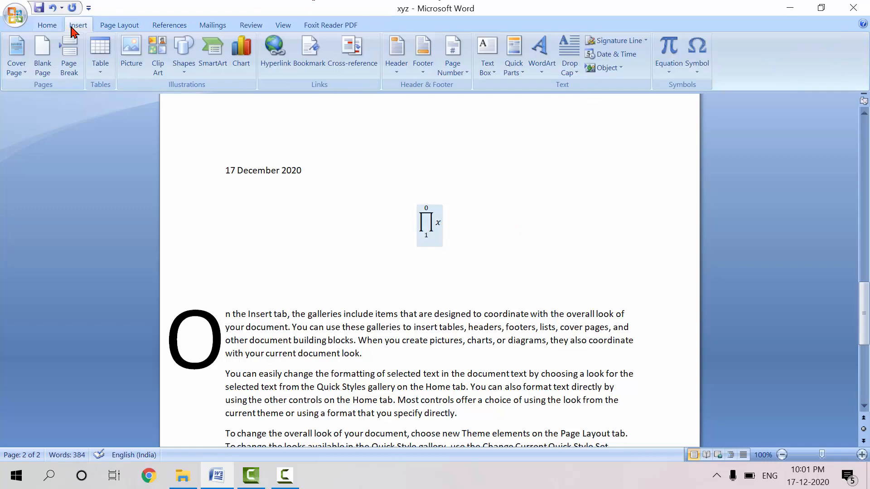
left_click(670, 72)
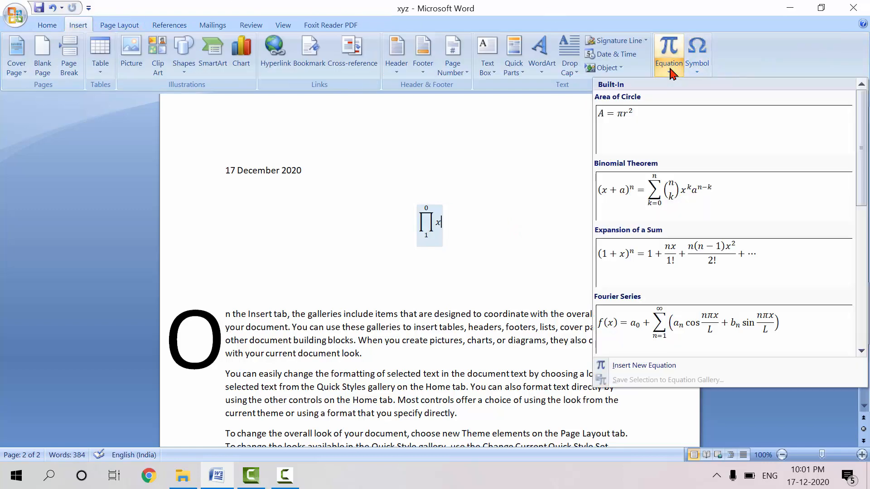
left_click(650, 205)
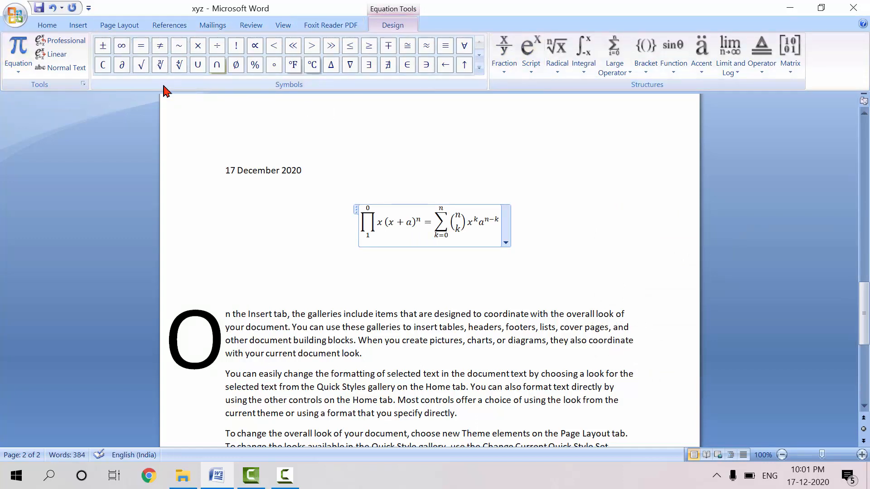
Insert the symbols ≥, ≤, ÷ and β in that order on the blank line below the equation
left_click(78, 25)
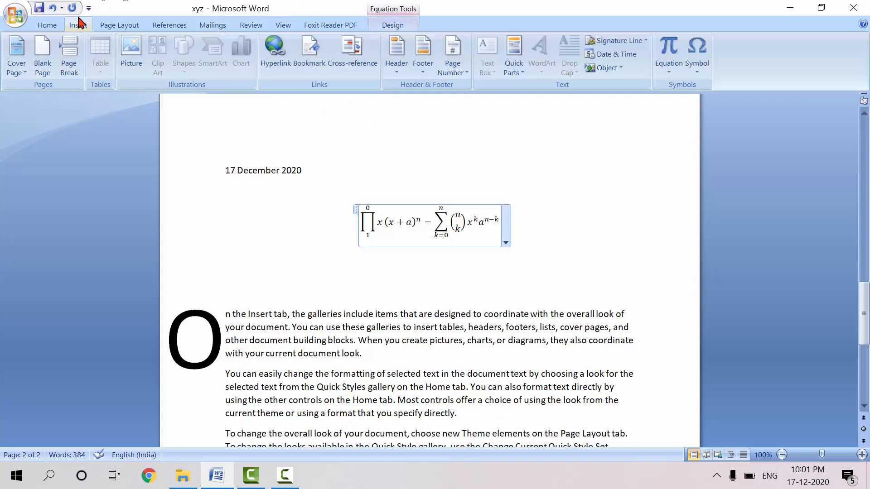
left_click(580, 196)
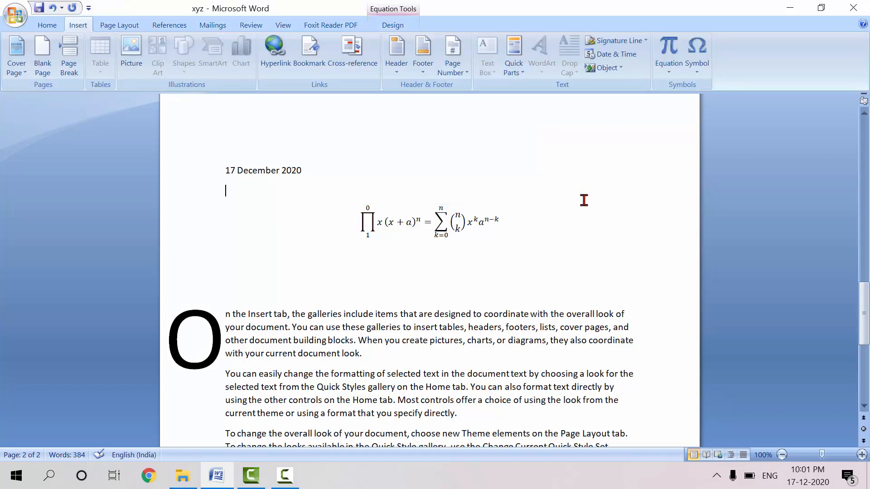
left_click(698, 64)
left_click(712, 89)
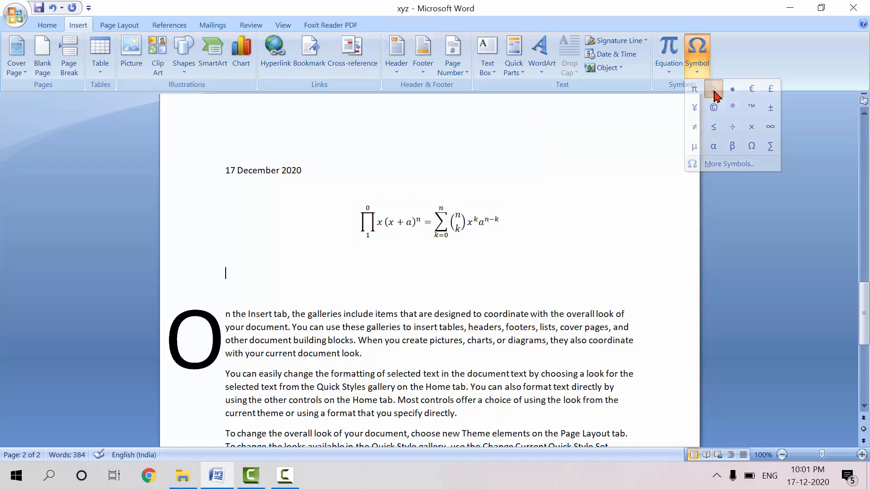
left_click(698, 69)
left_click(713, 127)
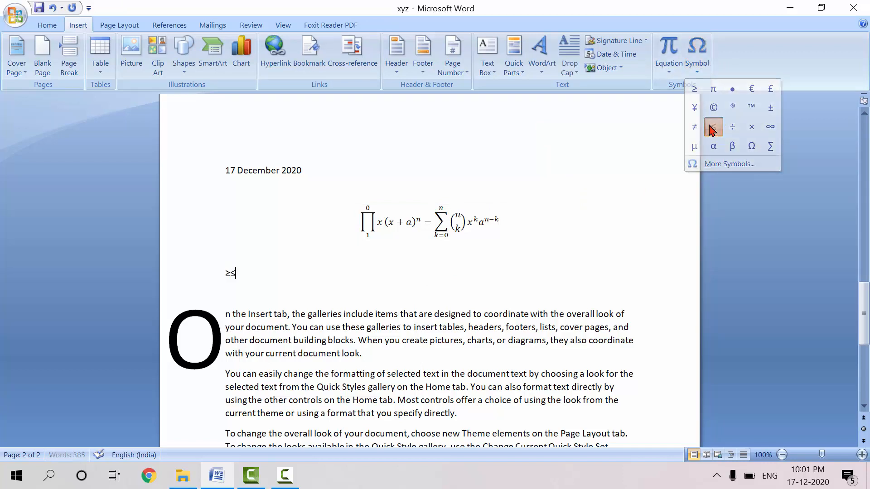
left_click(694, 67)
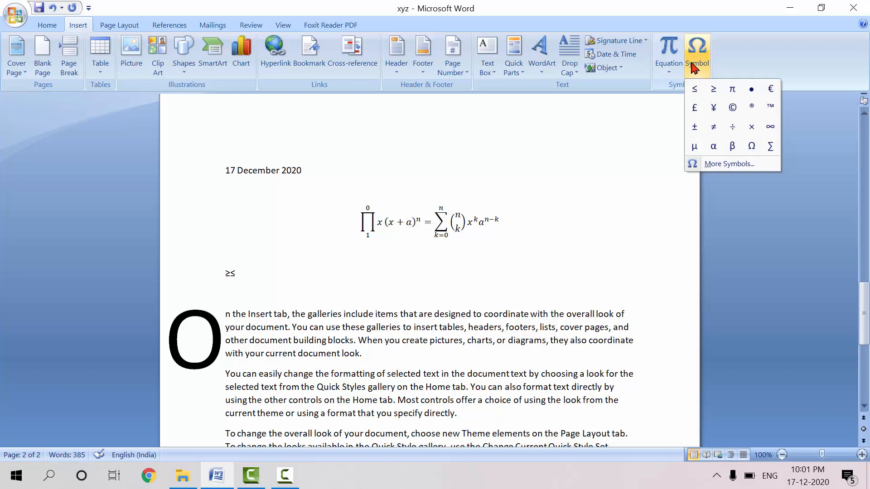
left_click(732, 126)
left_click(700, 74)
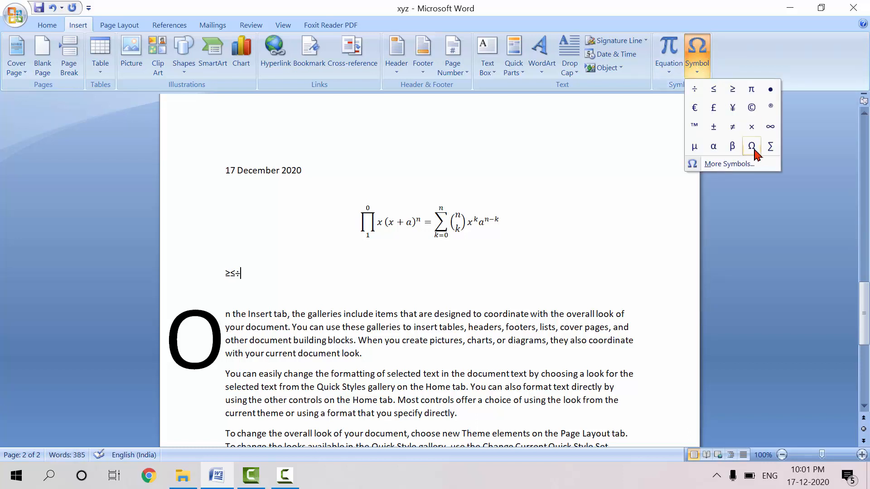
left_click(734, 148)
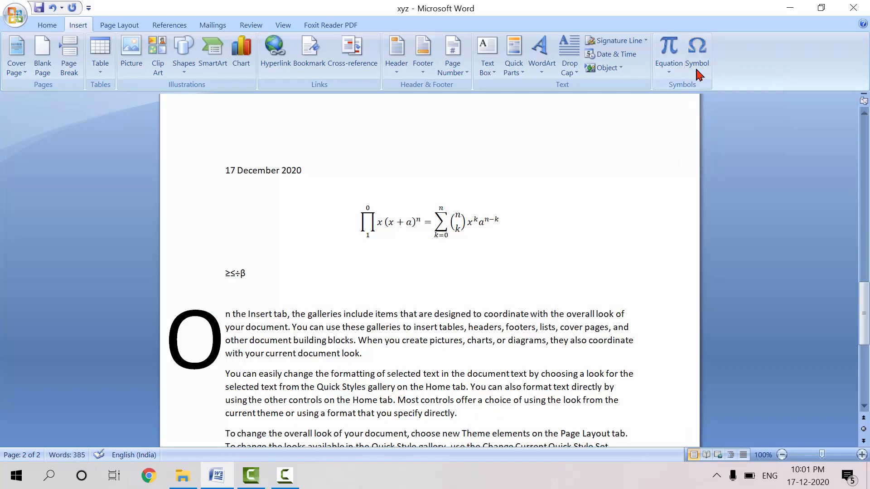